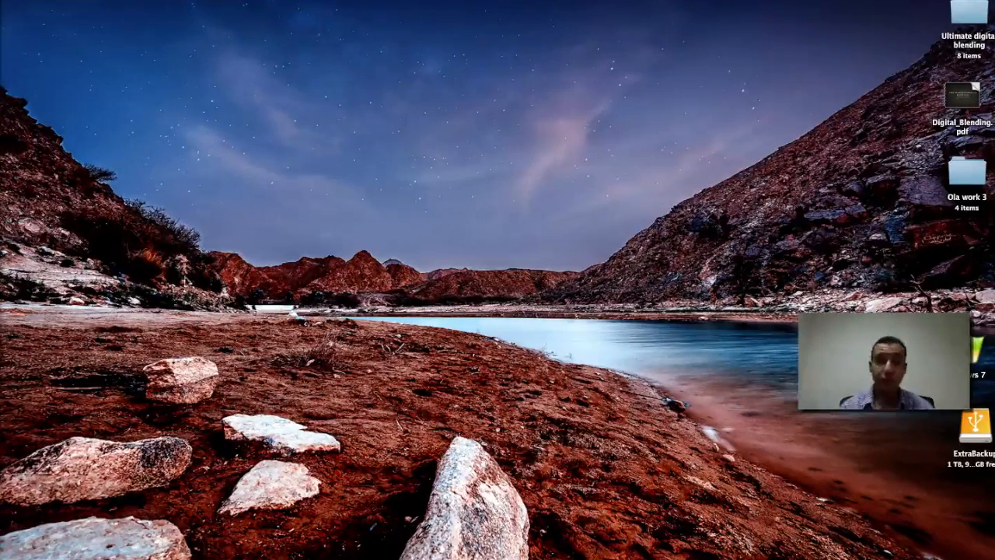
Launch Adobe Photoshop Lightroom 5 with the prompt for selecting a catalog.
mouse_move(2, 261)
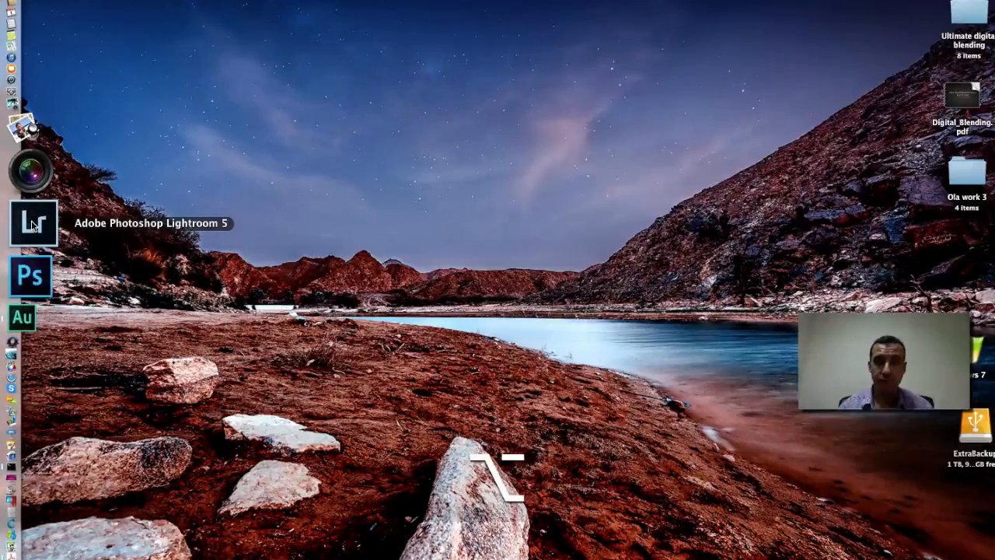
left_click(33, 225)
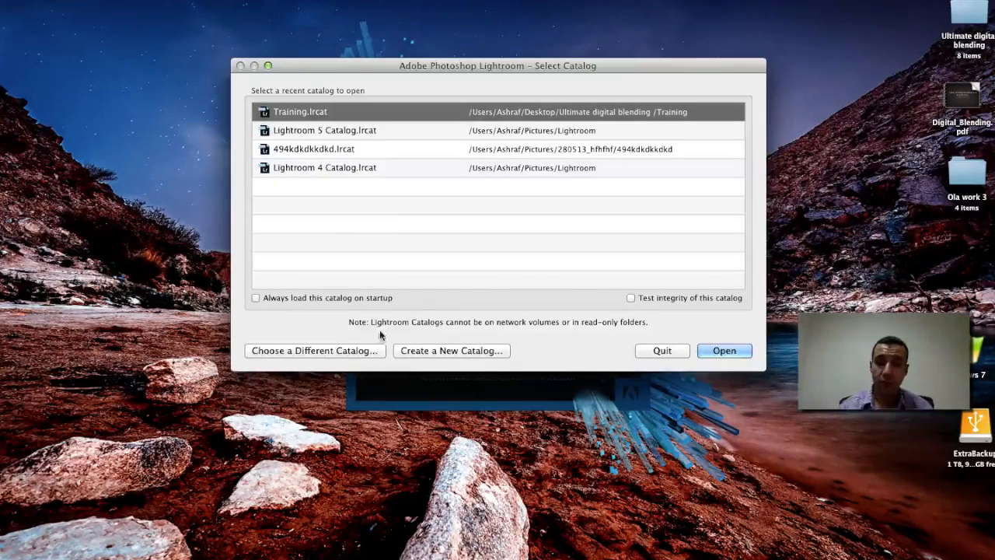
left_click(420, 355)
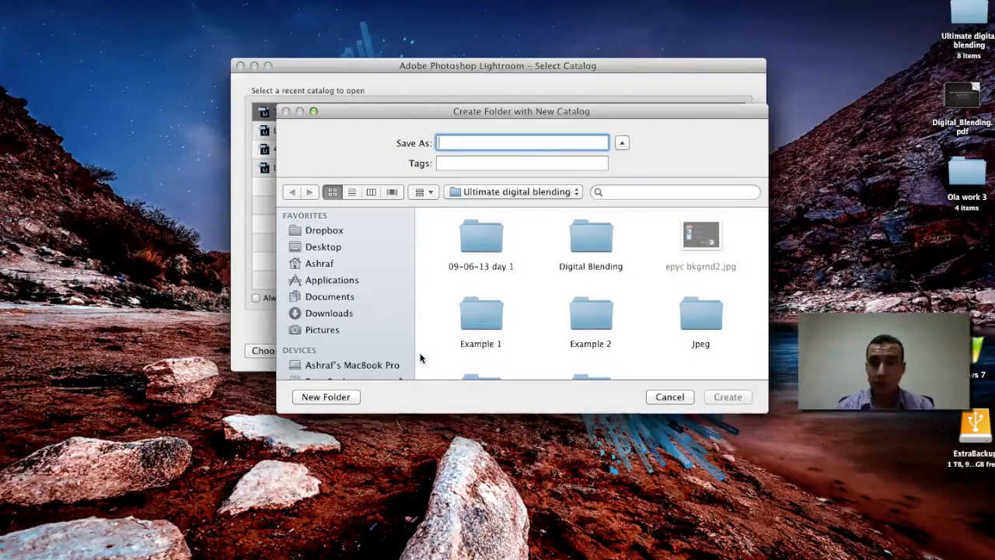
type("jjdjdjdj")
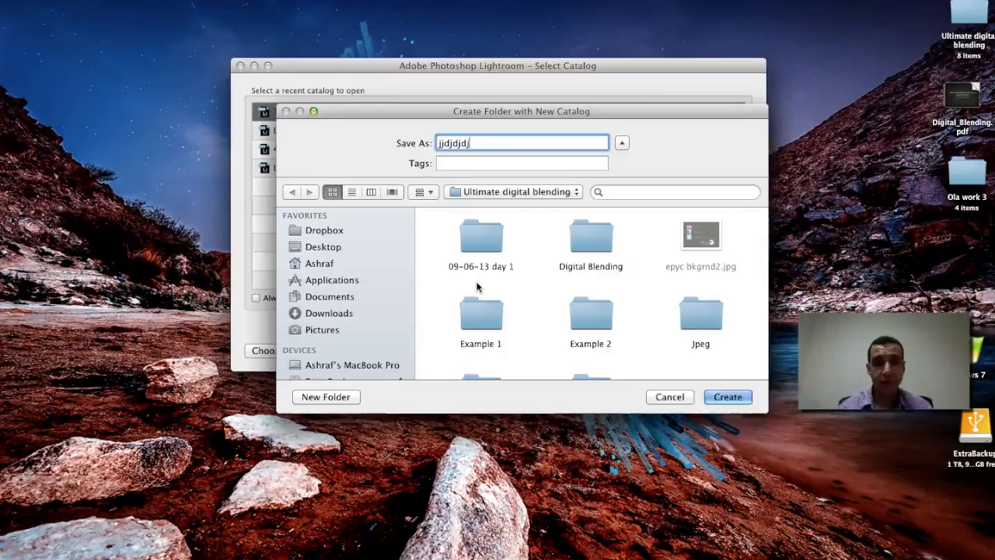
left_click(673, 398)
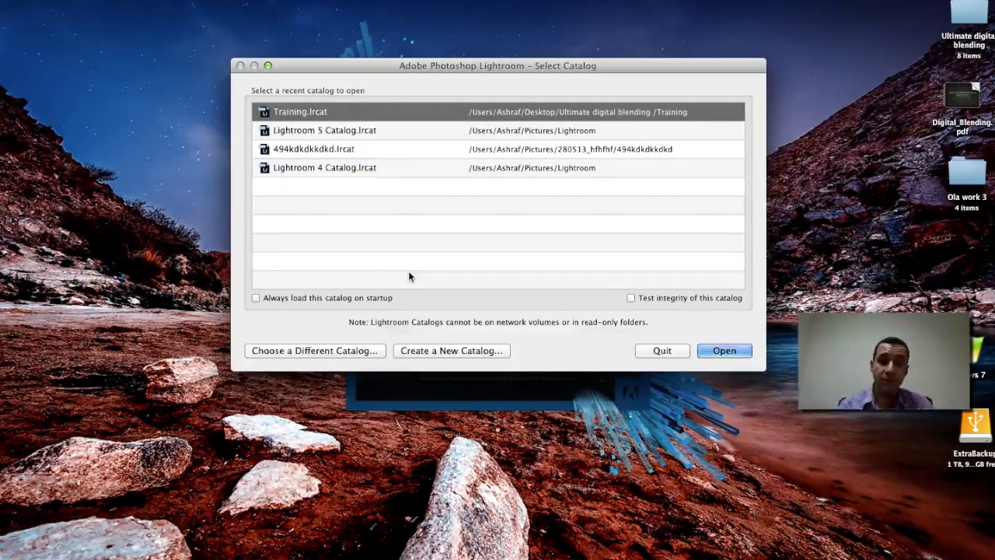
Open the Training.lrcat catalog from the recent catalogs.
left_click(296, 131)
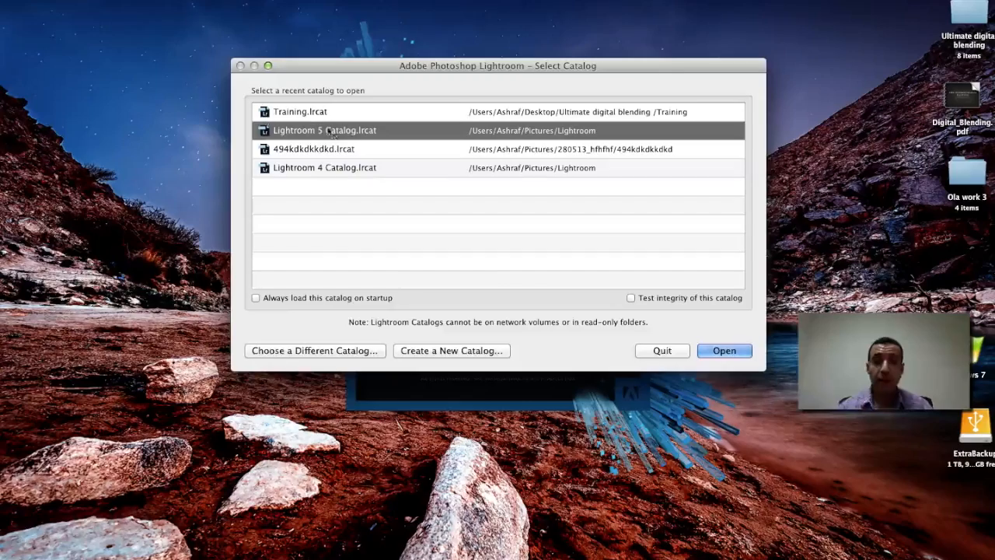
left_click(308, 113)
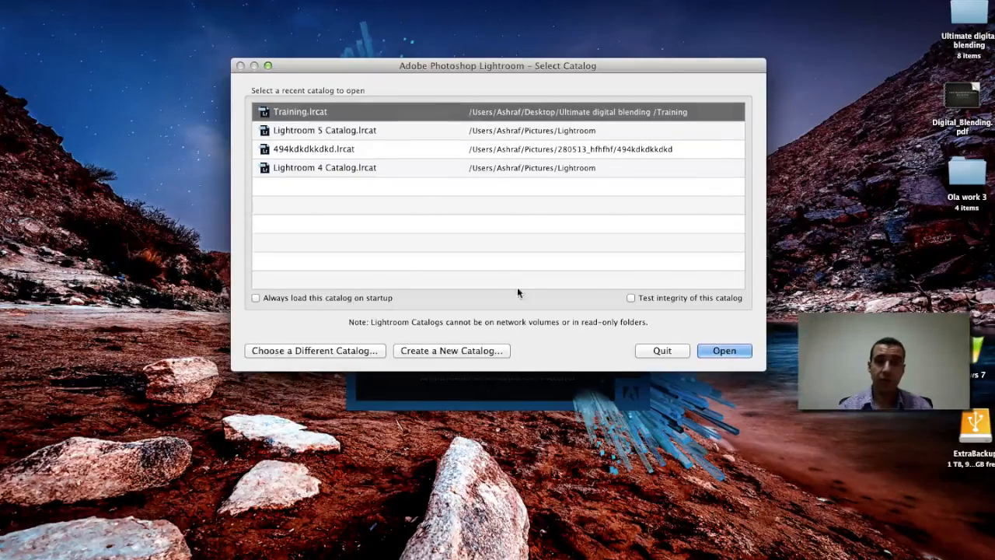
left_click(714, 351)
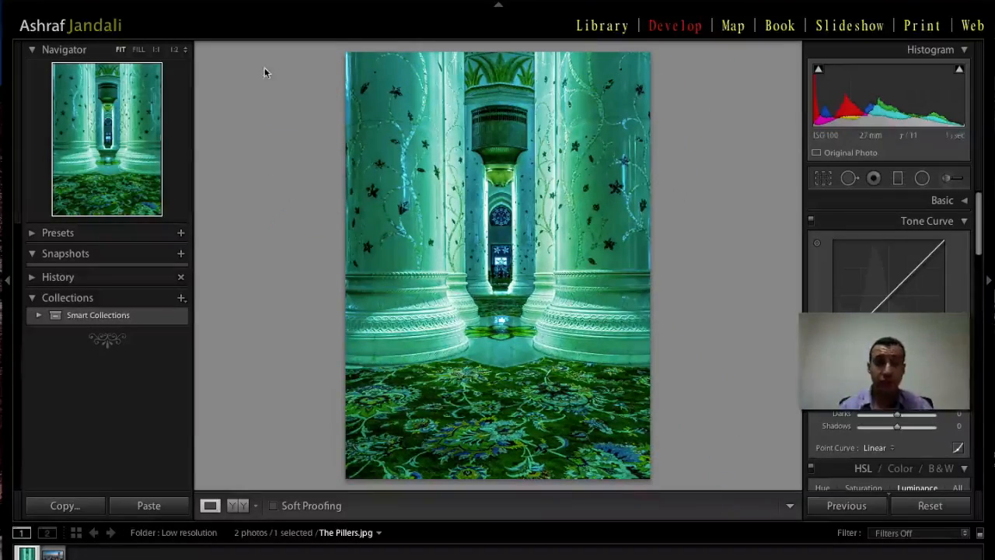
left_click(109, 5)
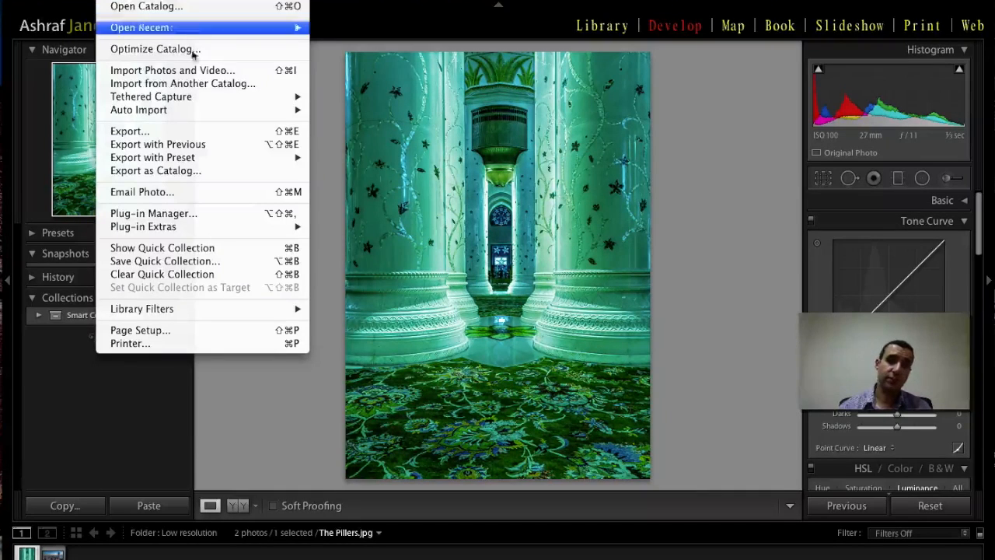
left_click(349, 4)
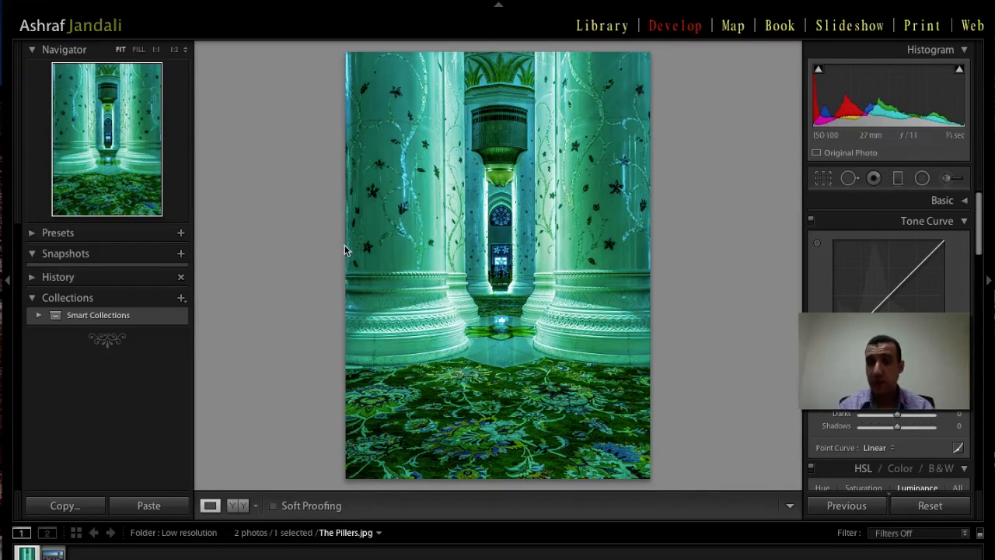
Start a photo import from the Library module with the Working on folder inside Pictures as the source.
left_click(611, 28)
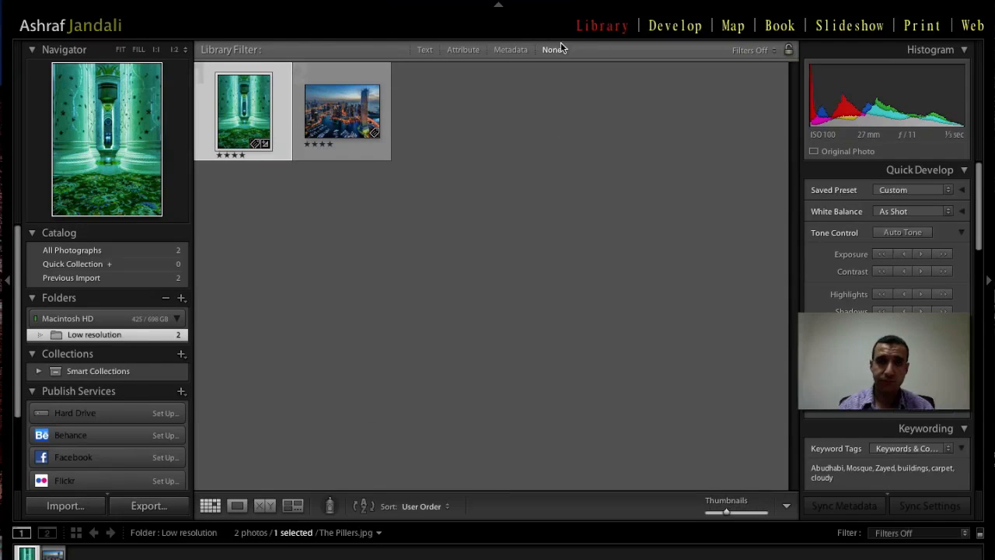
left_click(65, 506)
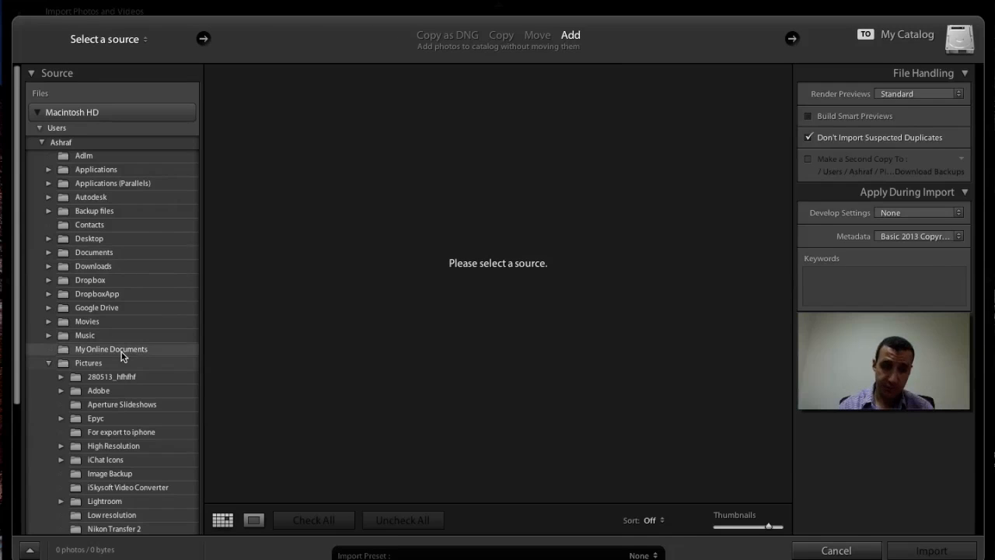
scroll(124, 350, "down", 5)
scroll(122, 354, "down", 5)
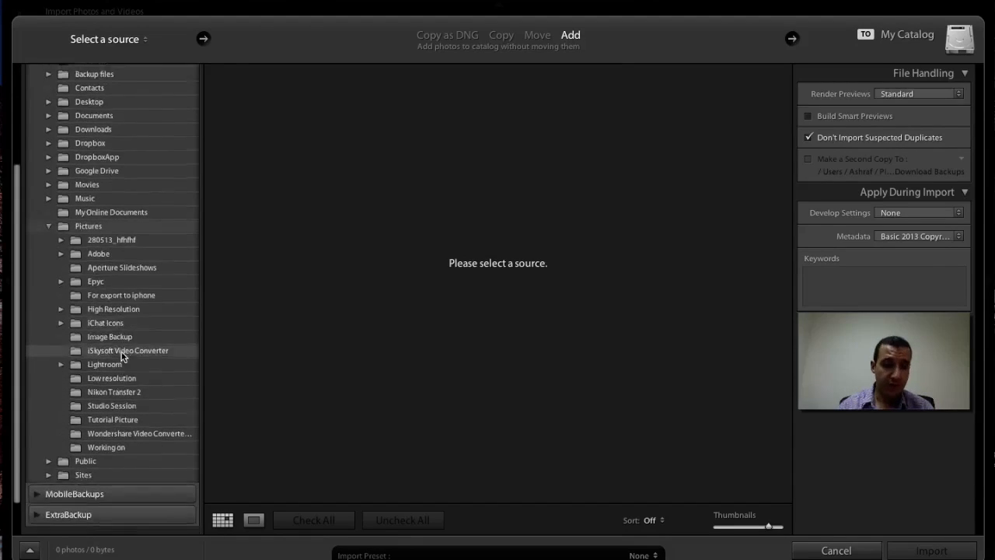
left_click(128, 447)
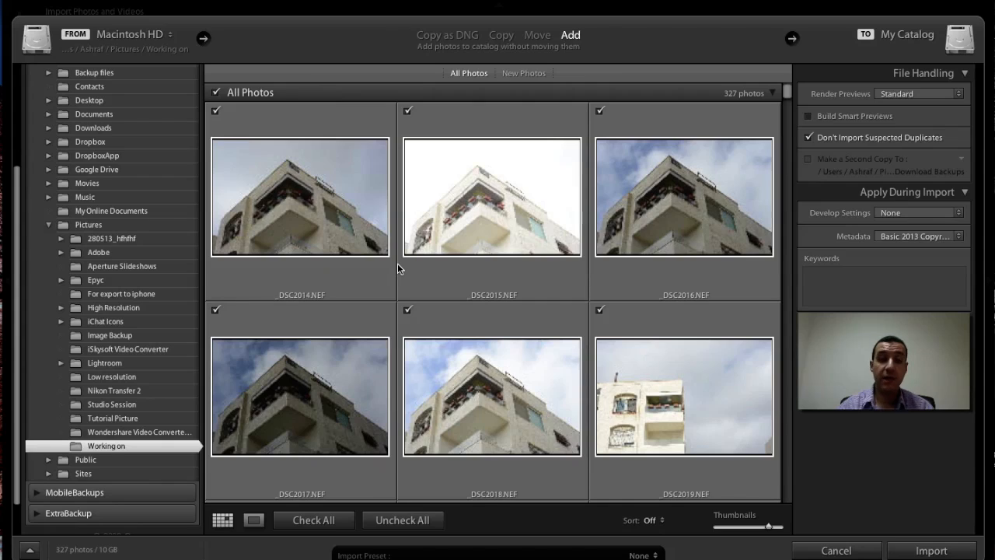
Try 1:1 preview rendering for the import and settle on Minimal previews.
mouse_move(398, 263)
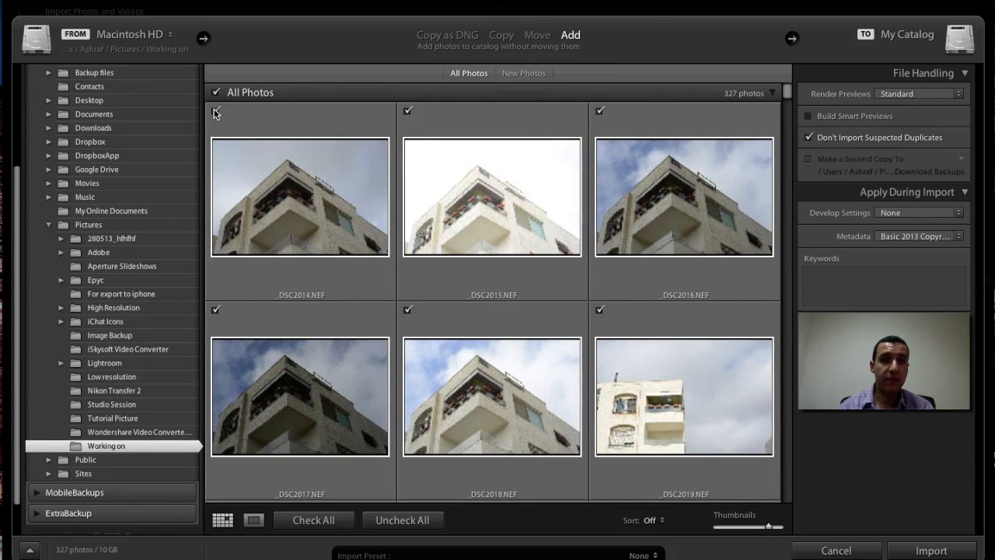
mouse_move(216, 114)
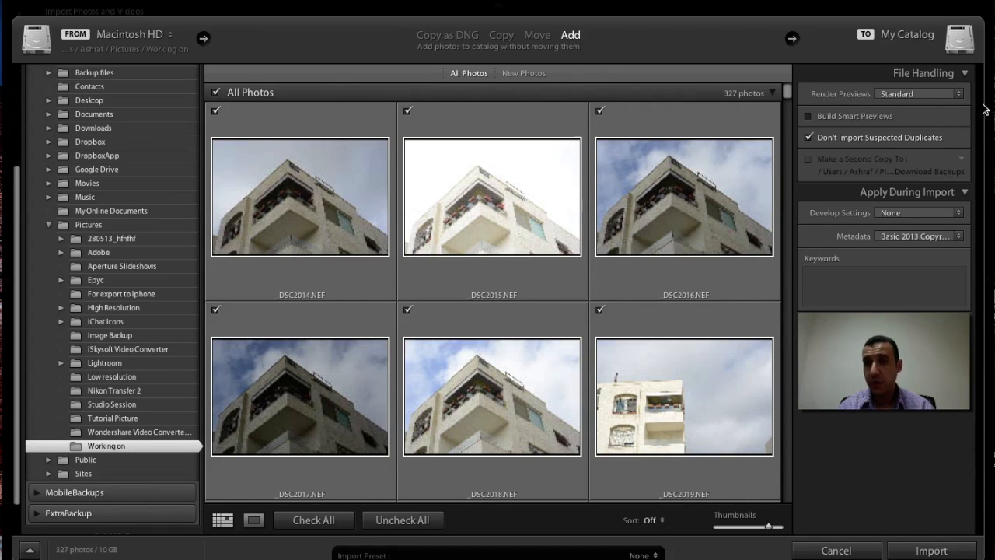
left_click(961, 96)
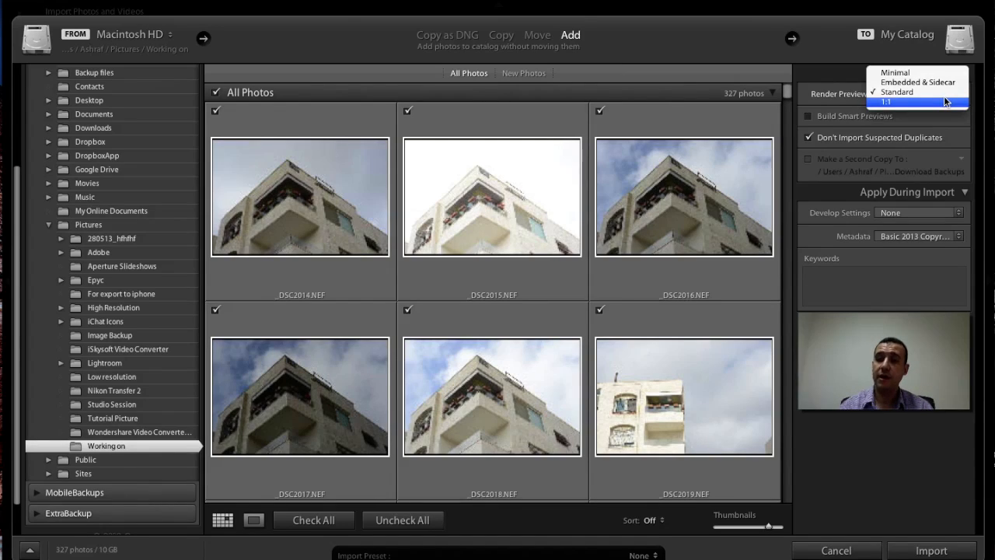
left_click(945, 101)
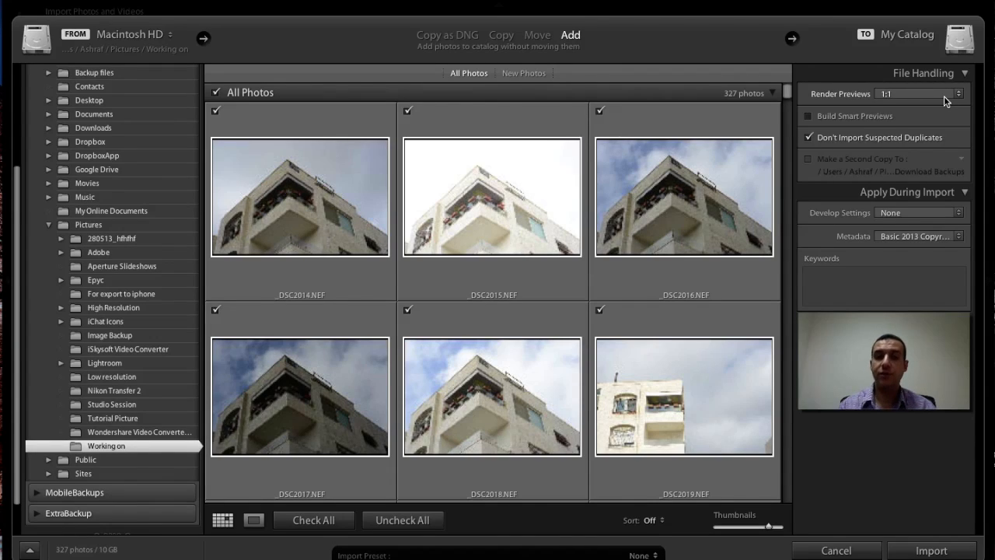
left_click(944, 95)
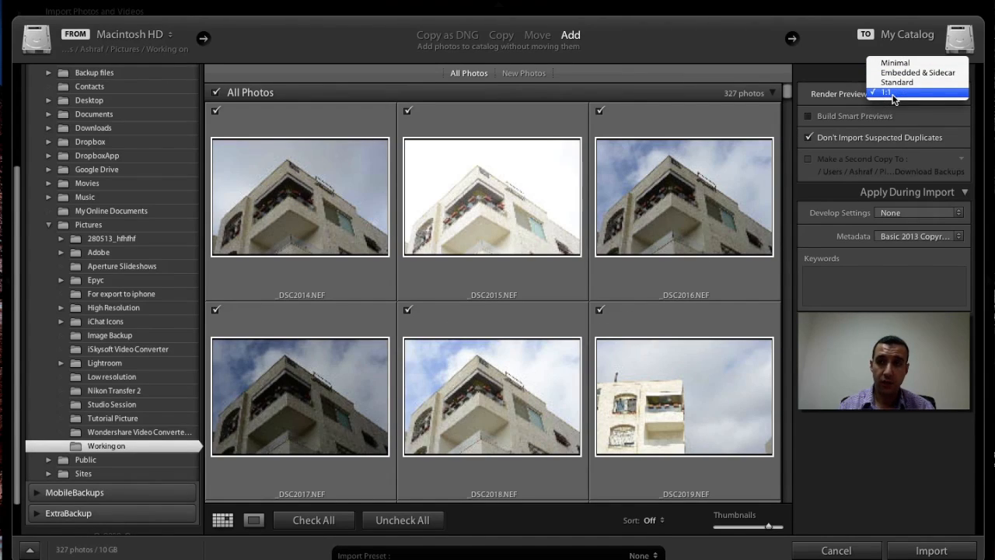
left_click(917, 65)
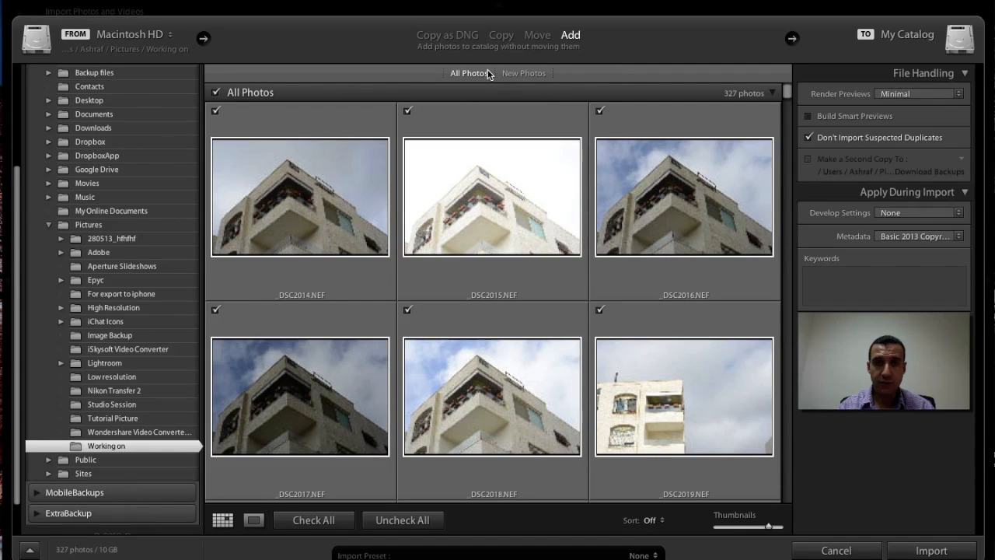
Exclude all photos from the import and include only the six interior shots _DSC2021.NEF to _DSC2026.NEF.
left_click(407, 530)
scroll(435, 349, "down", 10)
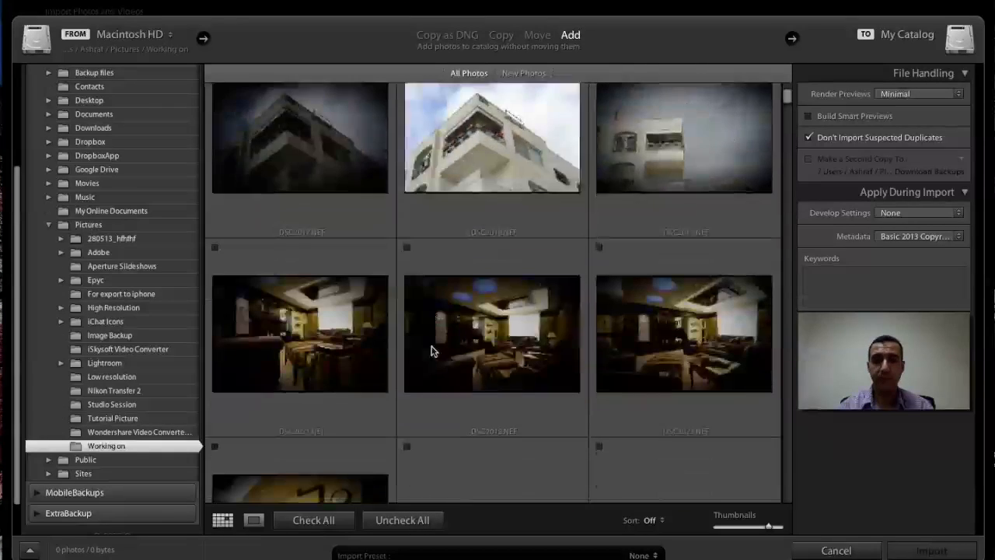
left_click(322, 207)
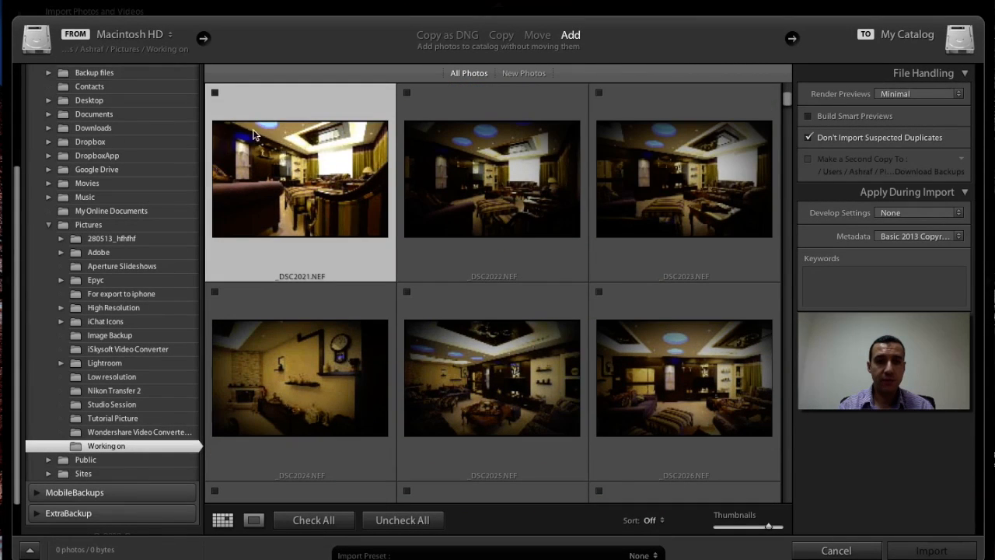
left_click(214, 92)
left_click(407, 93)
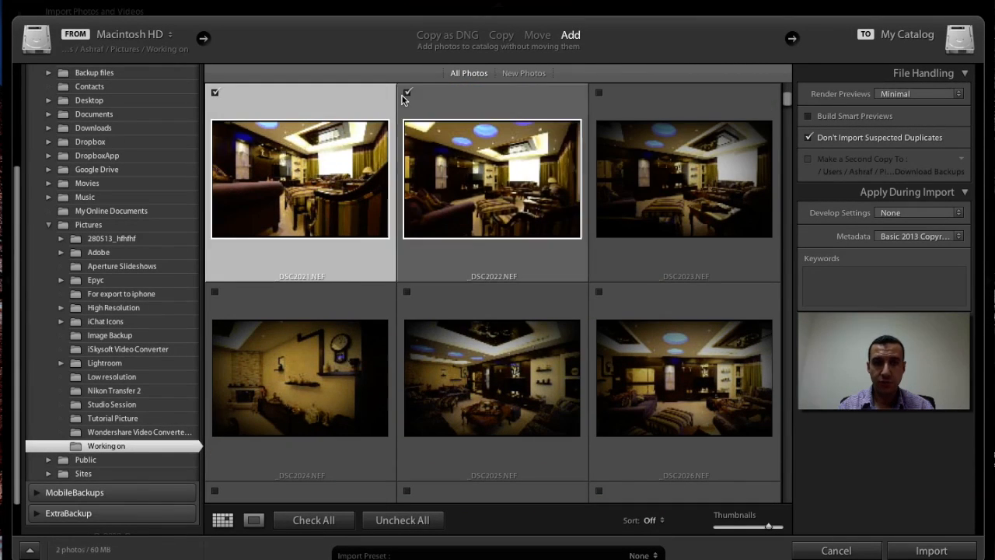
left_click(602, 100)
left_click(599, 93)
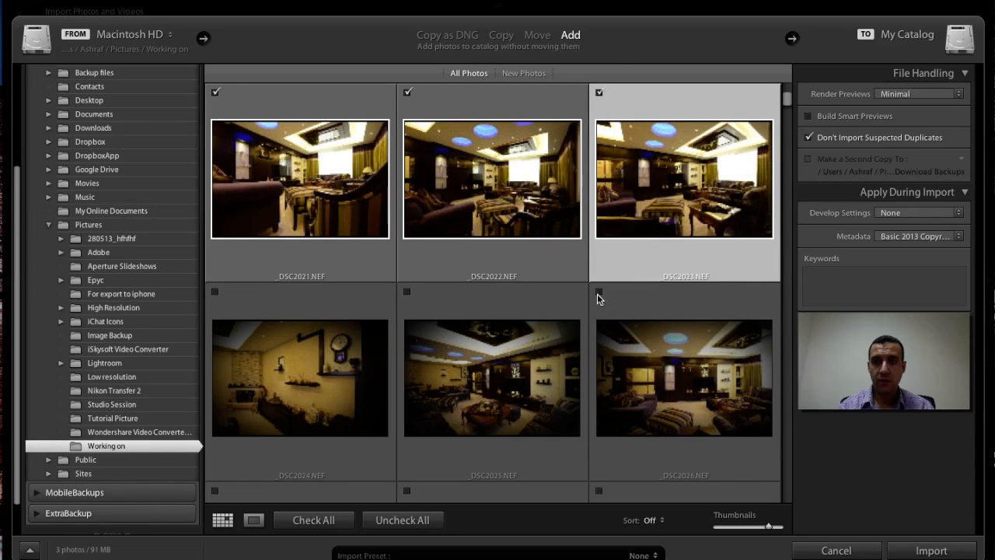
left_click(599, 293)
left_click(407, 294)
left_click(216, 295)
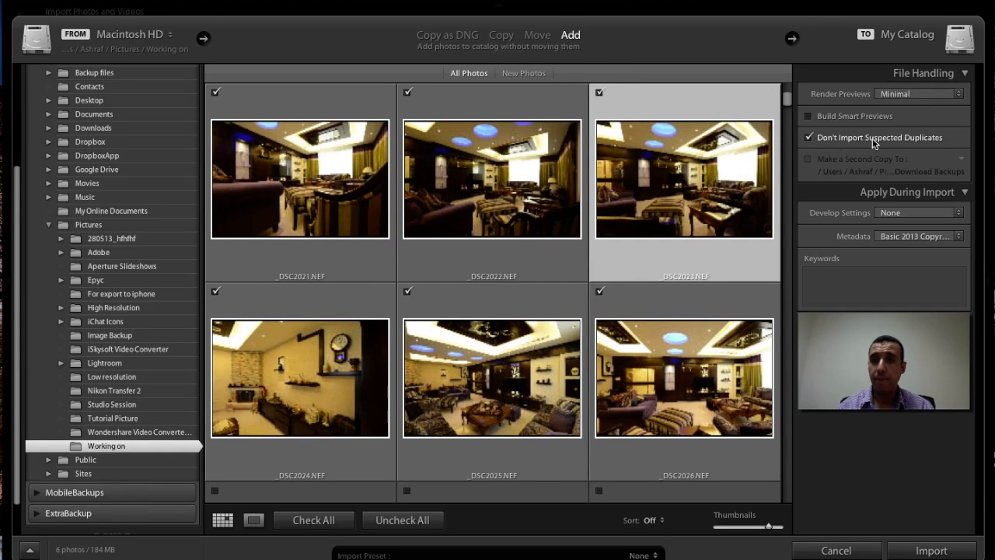
Add the six photos _DSC2027.NEF to _DSC2032.NEF to the import selection.
scroll(471, 333, "down", 3)
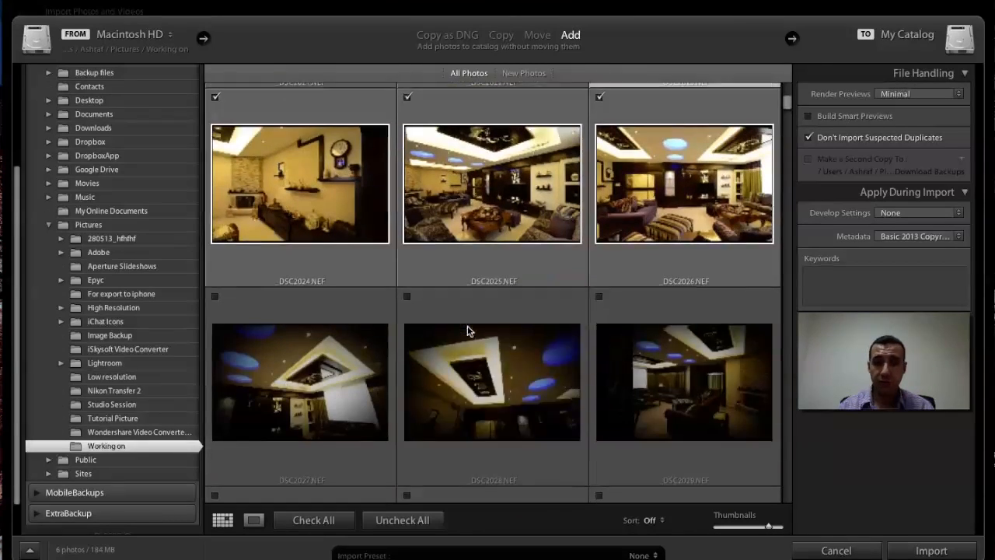
left_click(599, 297)
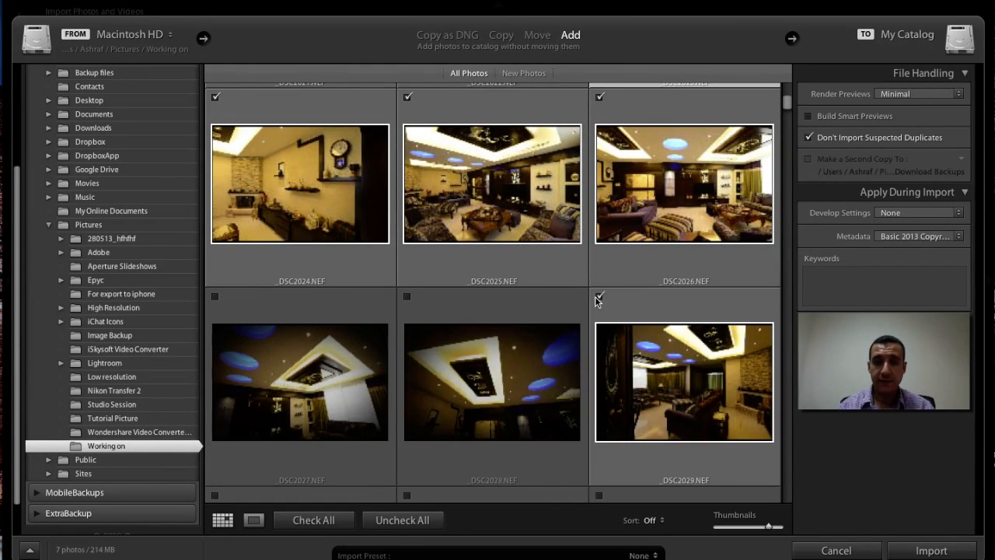
left_click(407, 297)
left_click(215, 296)
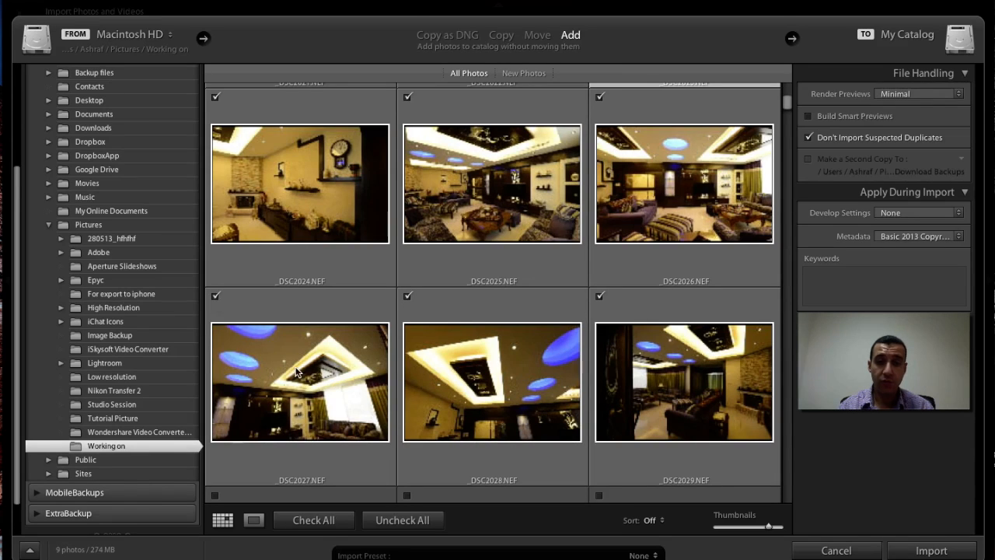
scroll(234, 304, "down", 3)
left_click(215, 262)
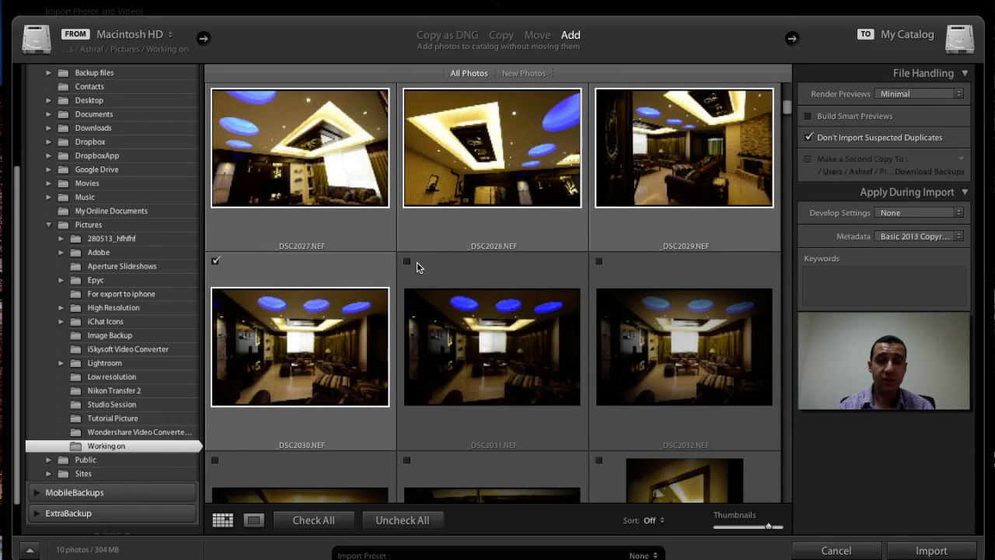
left_click(407, 262)
left_click(599, 261)
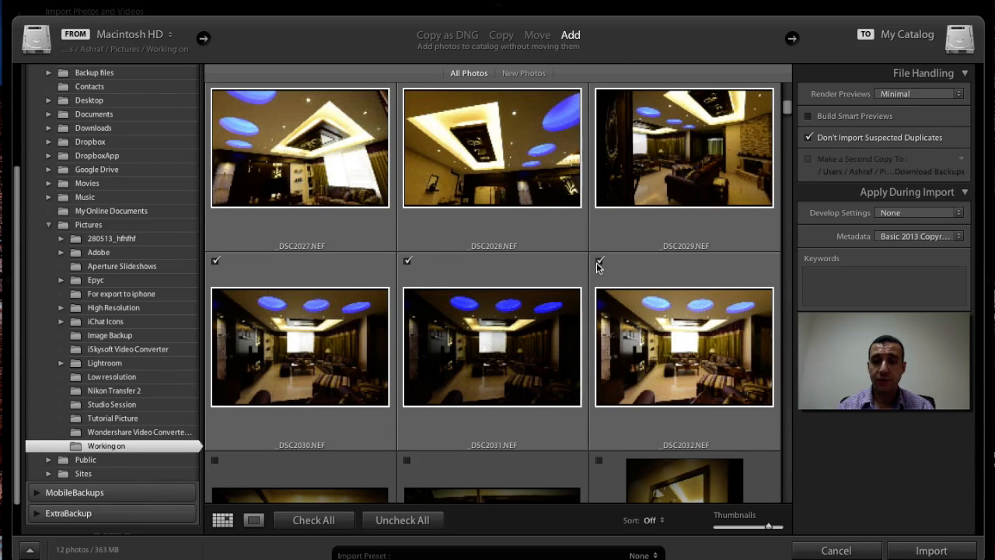
Add the photos _DSC2033.NEF, _DSC2040.NEF, _DSC2046.NEF and _DSC2055.NEF to the import selection.
scroll(598, 262, "down", 3)
left_click(215, 274)
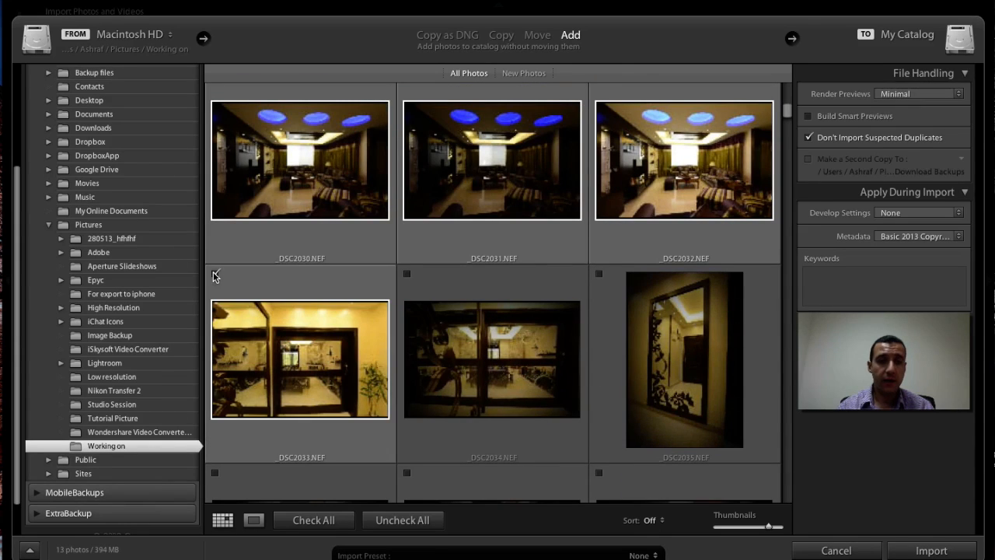
scroll(323, 333, "down", 5)
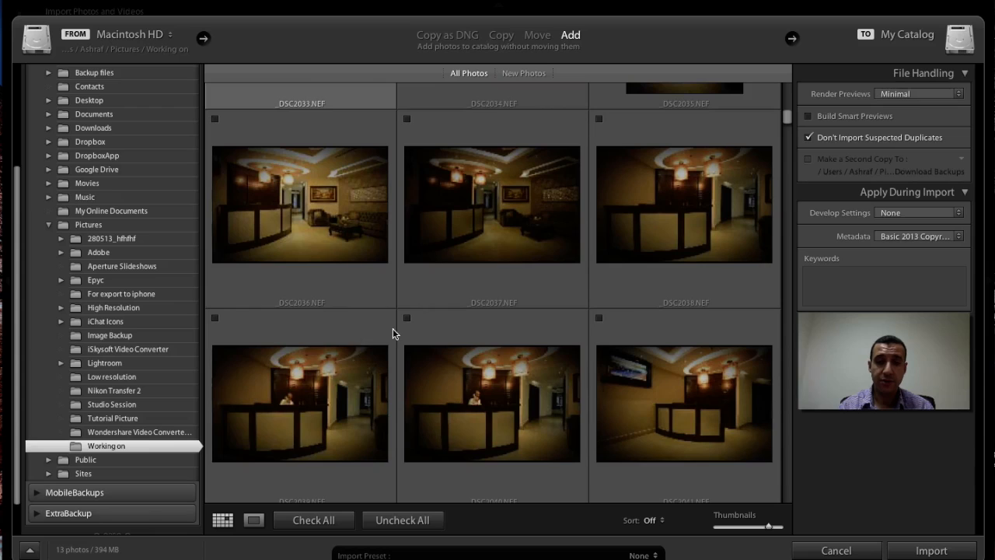
left_click(407, 317)
scroll(404, 312, "down", 5)
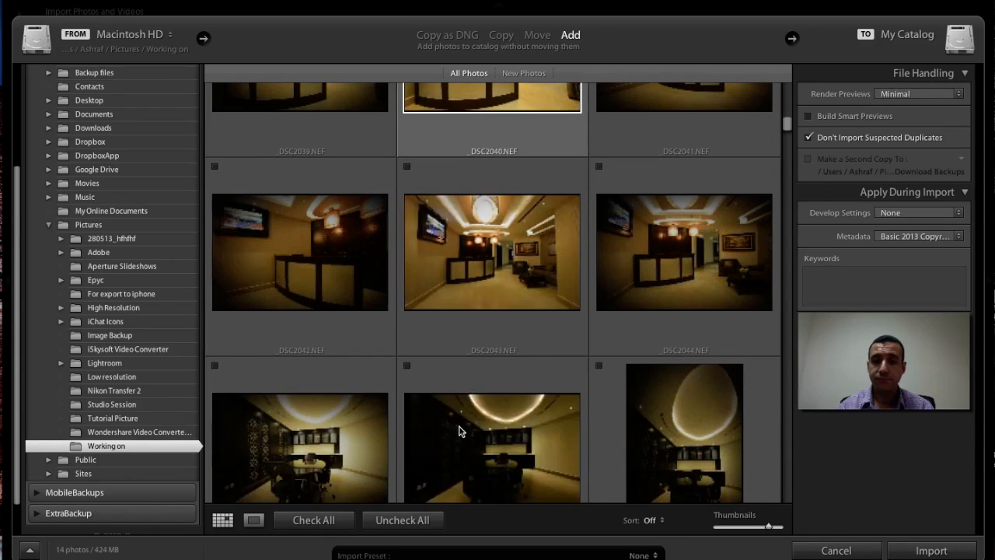
left_click(407, 366)
scroll(405, 365, "down", 3)
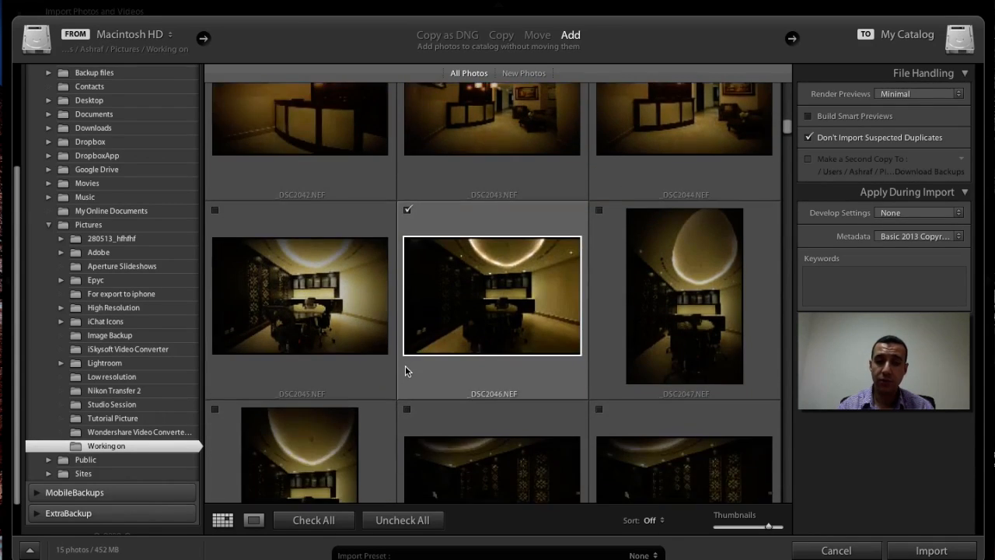
scroll(405, 365, "down", 10)
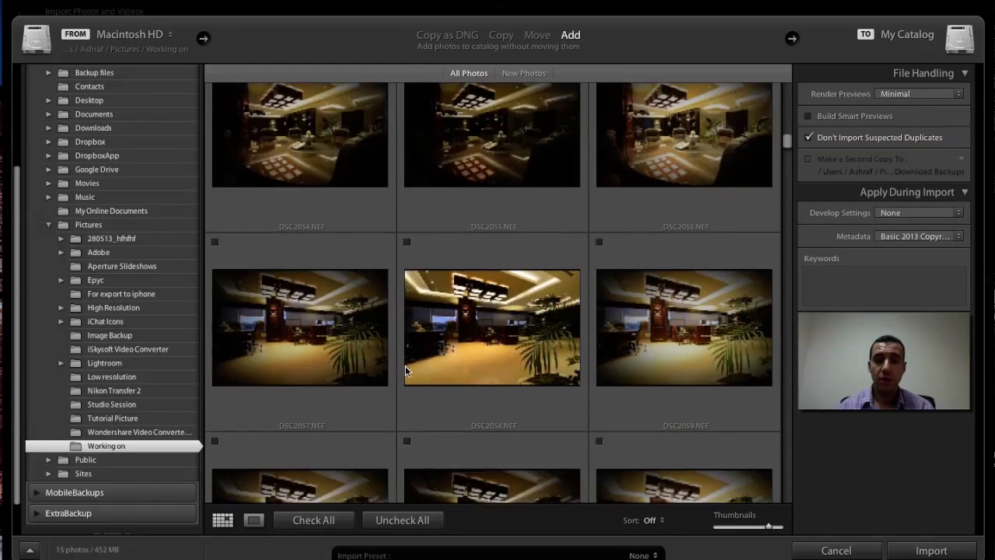
scroll(472, 284, "up", 1)
left_click(408, 146)
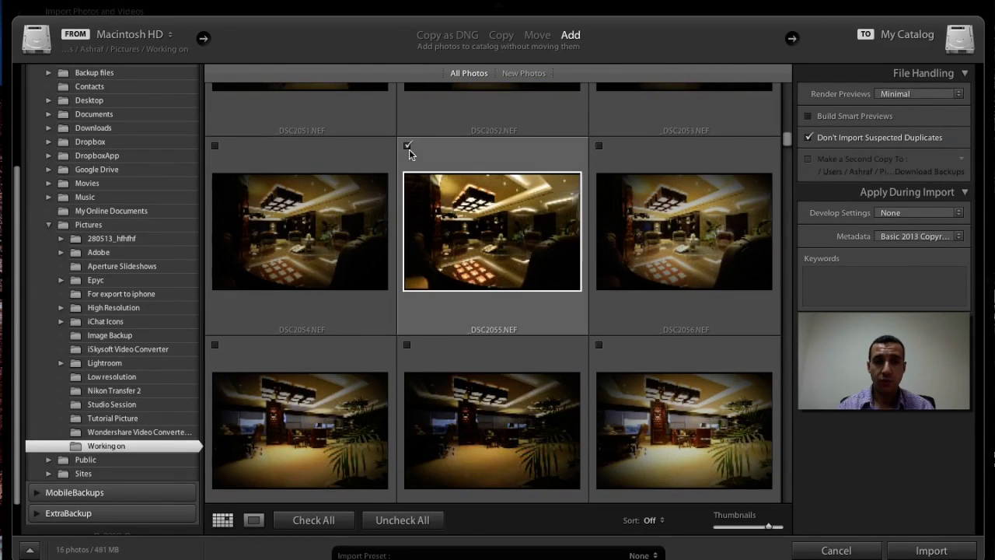
scroll(409, 150, "down", 1)
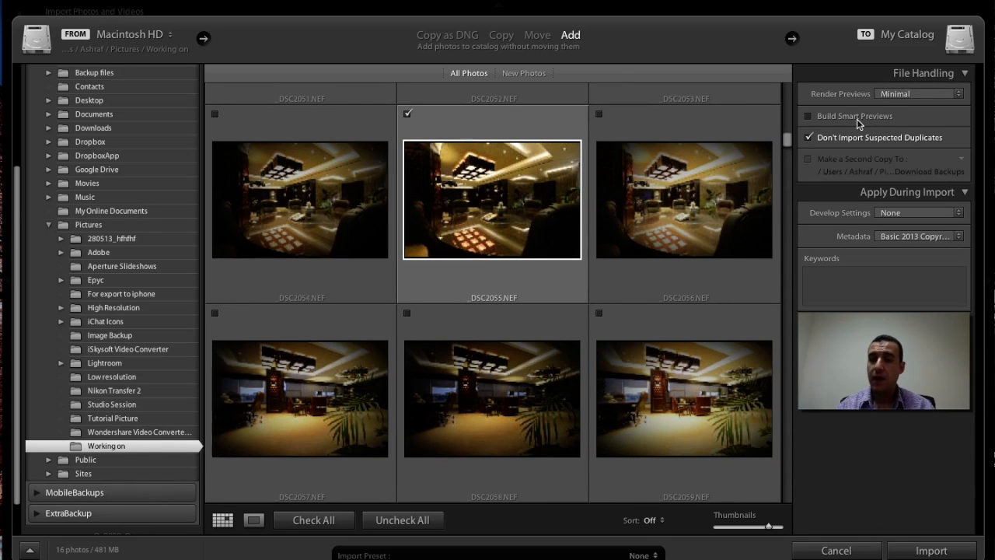
left_click(909, 94)
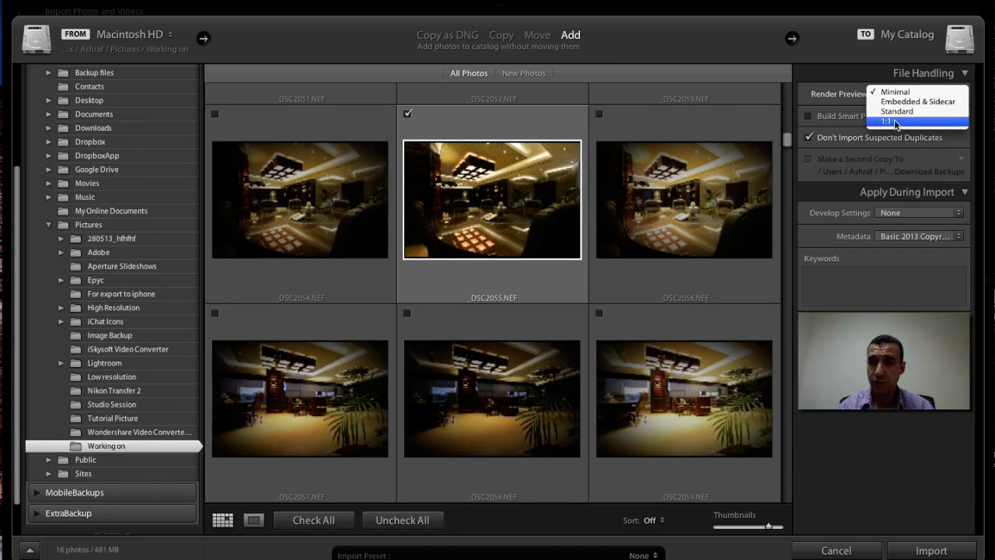
left_click(818, 91)
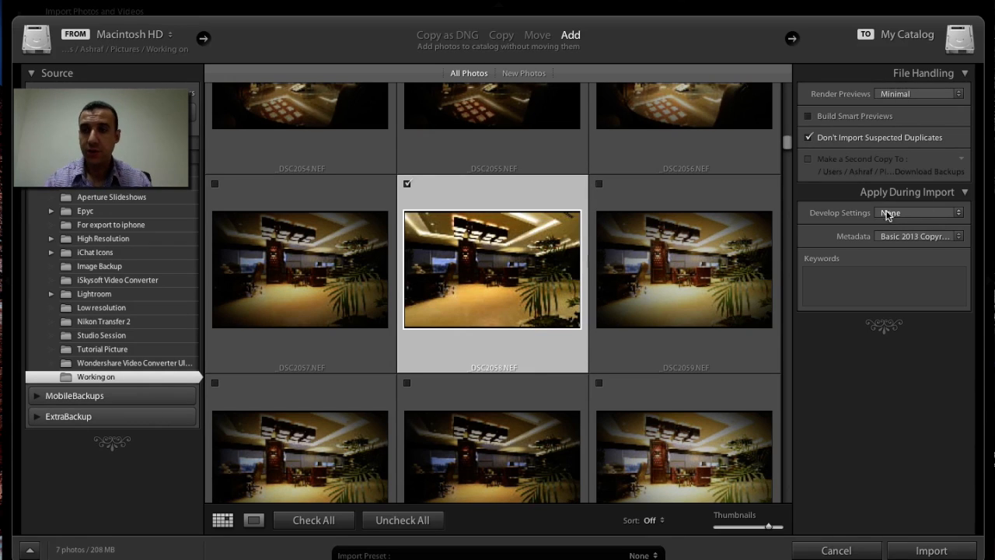
Try the Green Filter preset from Lightroom B&W Filter Presets as the import's develop setting, and reset it to None.
left_click(958, 218)
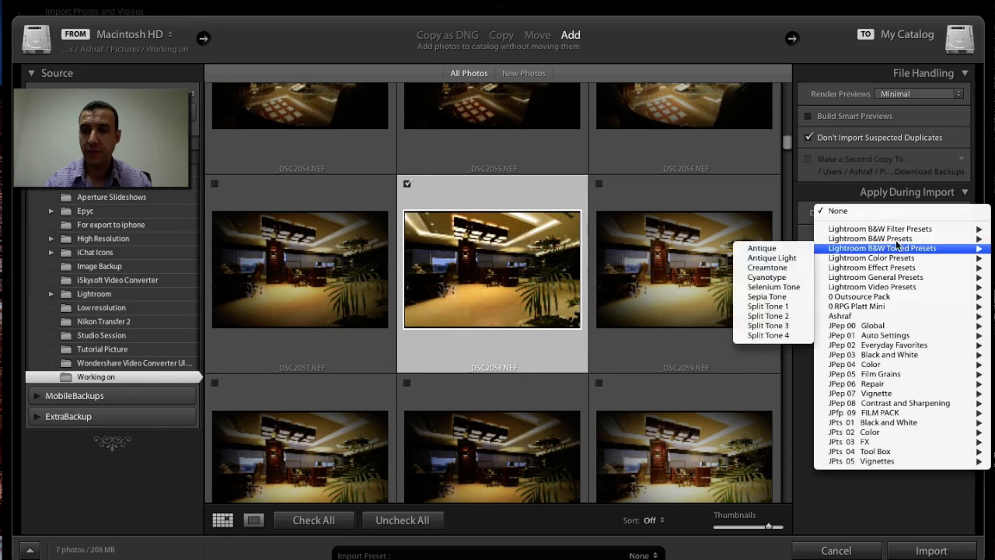
mouse_move(911, 230)
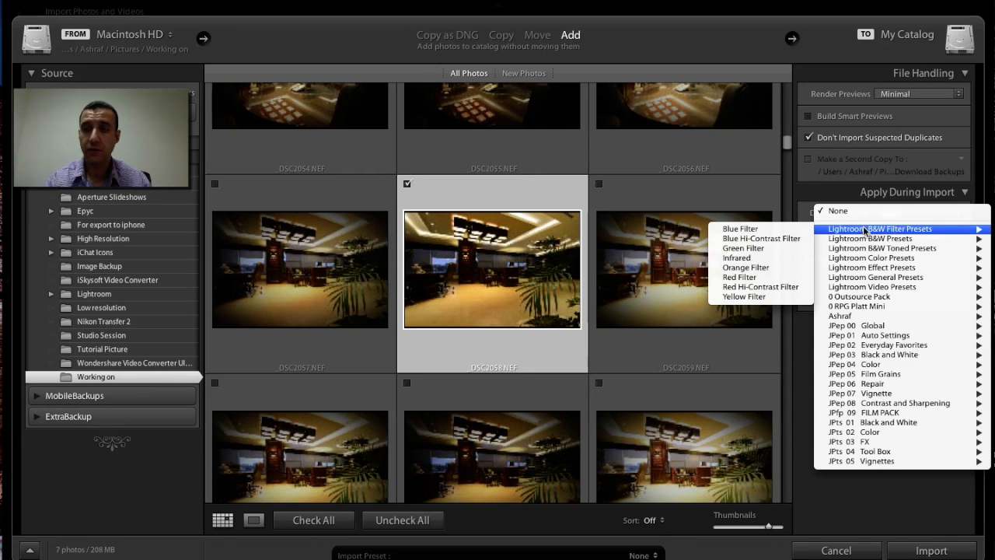
left_click(783, 249)
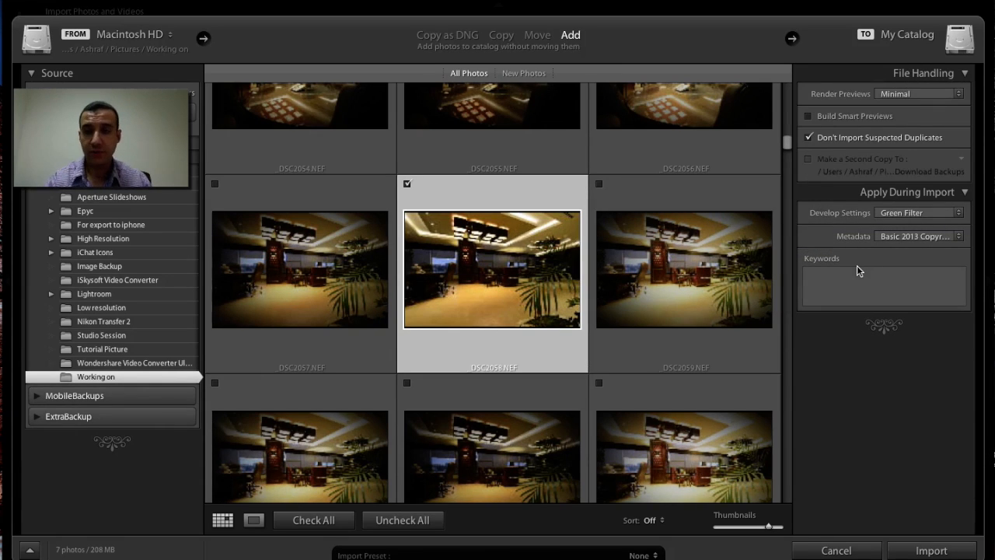
left_click(910, 213)
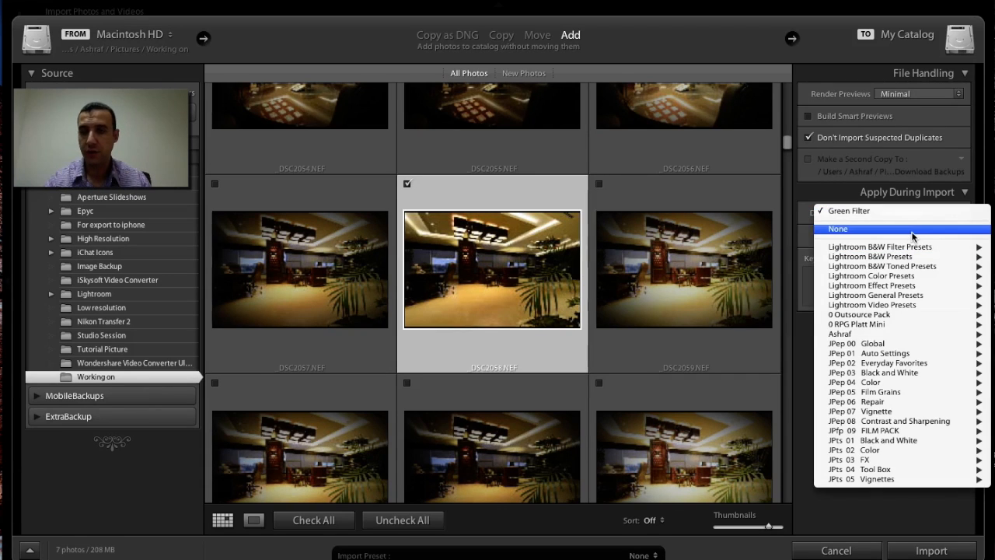
left_click(914, 229)
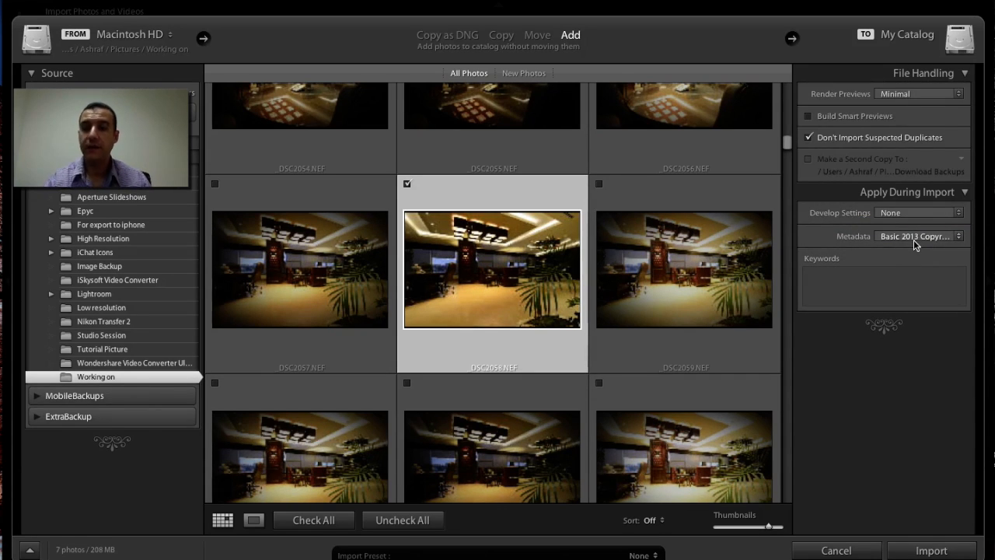
Examine the IPTC copyright, creator, image and status fields of a new metadata preset, and discard it without creating.
left_click(913, 238)
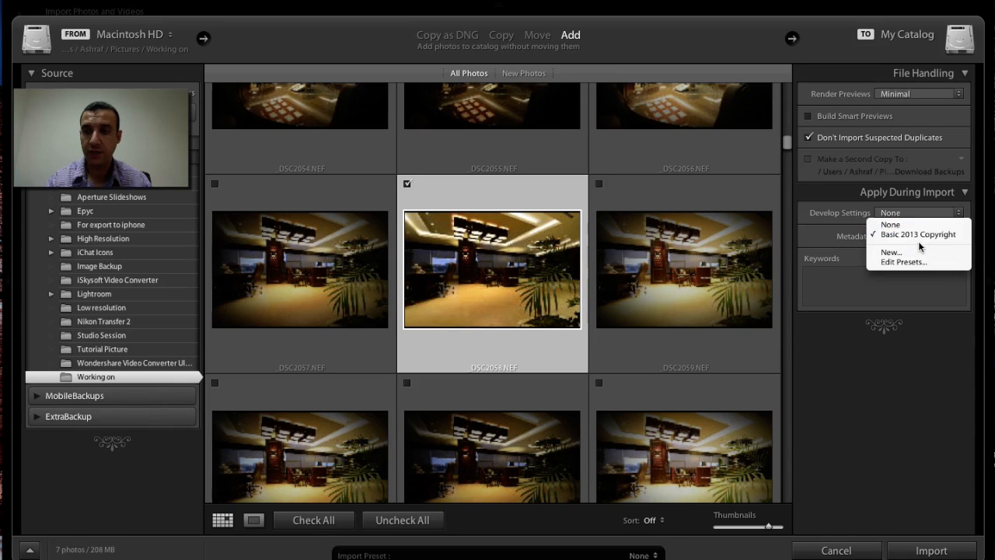
left_click(905, 253)
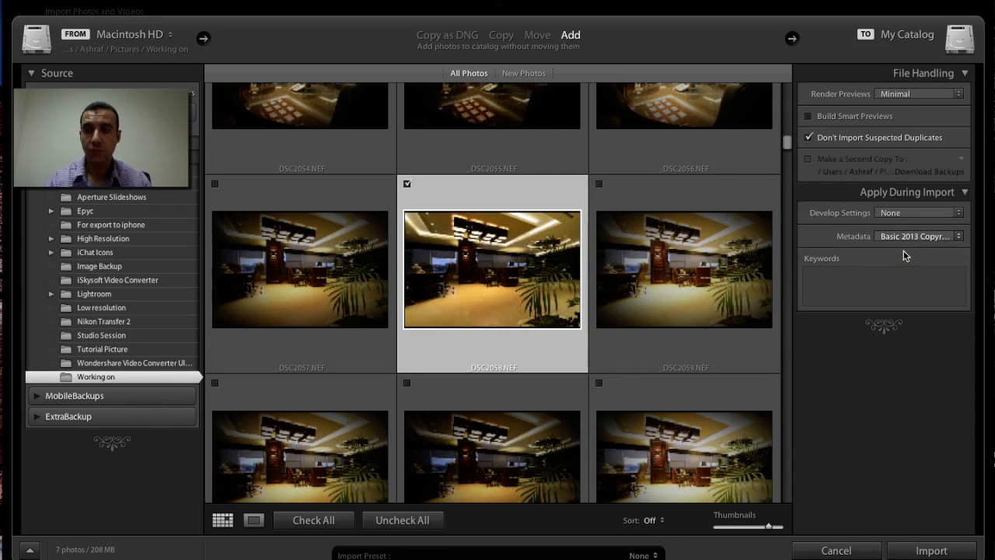
scroll(344, 269, "down", 3)
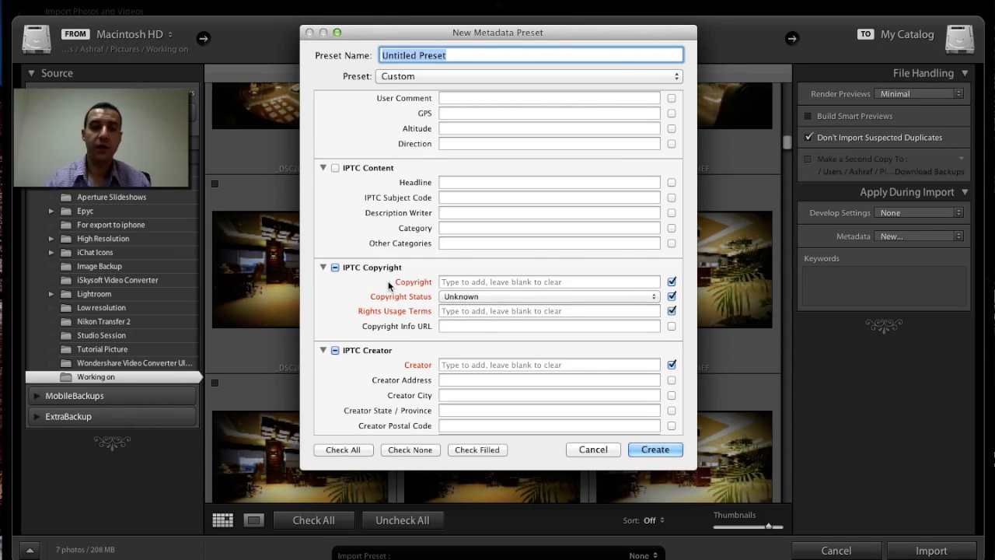
scroll(403, 298, "down", 3)
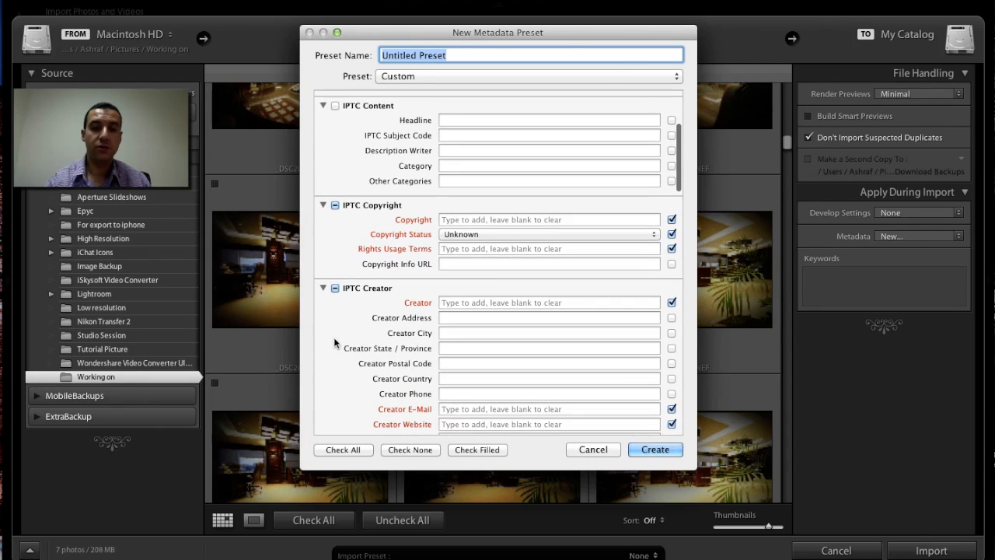
left_click(473, 302)
scroll(404, 343, "down", 5)
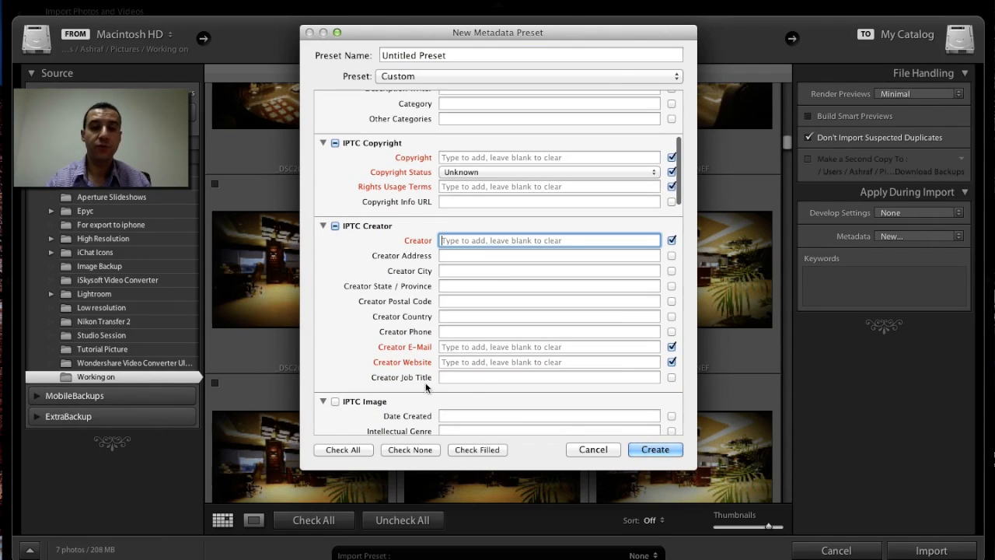
scroll(383, 352, "up", 4)
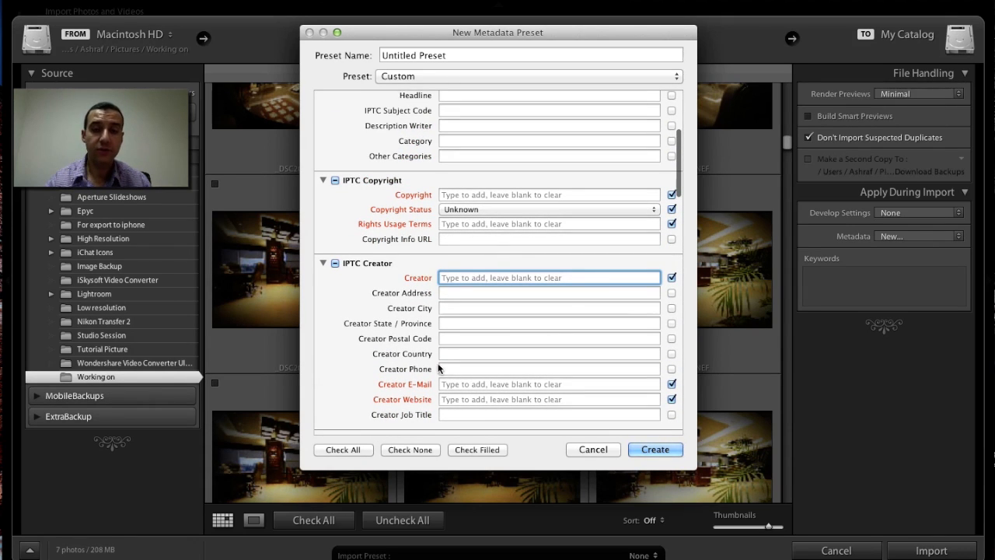
scroll(439, 368, "down", 9)
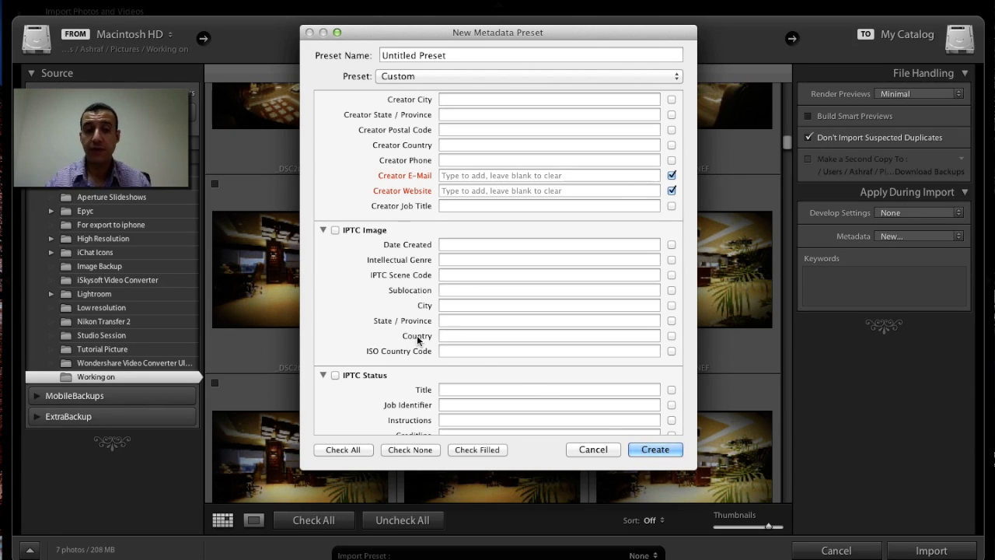
scroll(529, 140, "up", 5)
scroll(529, 140, "down", 2)
scroll(530, 136, "down", 3)
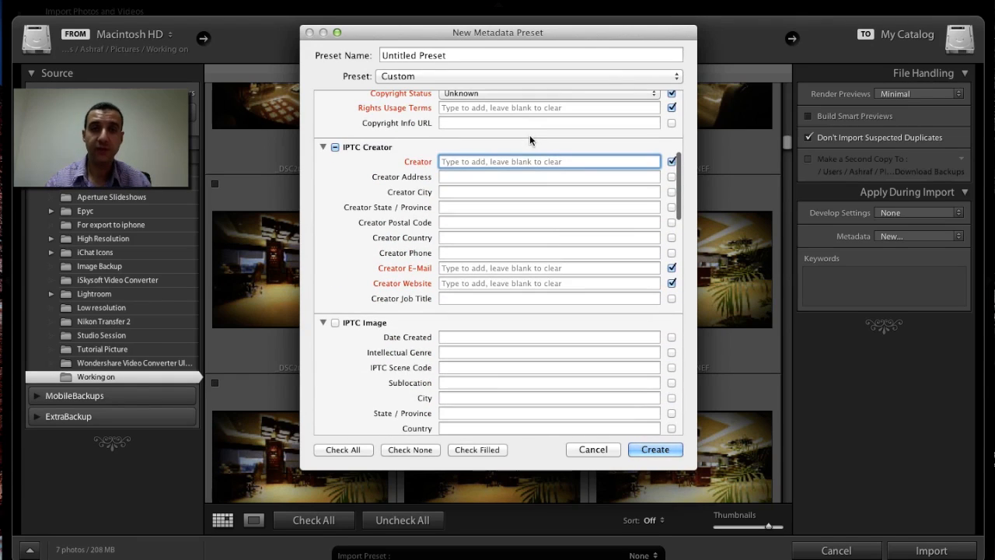
scroll(415, 354, "down", 6)
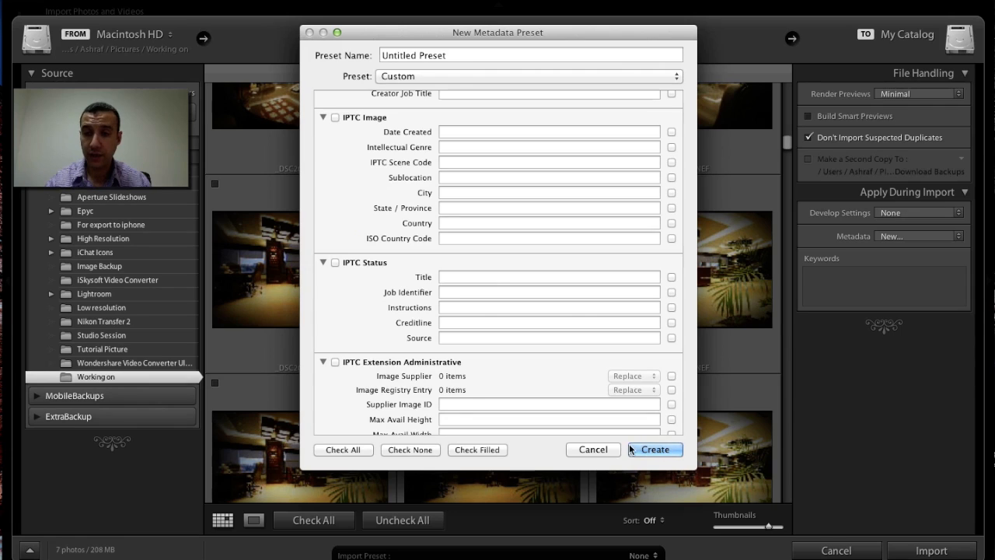
left_click(596, 449)
Apply the Basic 2013 Copyright metadata preset to the import and add the keywords 2013, jordan, offices and decore.
left_click(959, 236)
left_click(932, 244)
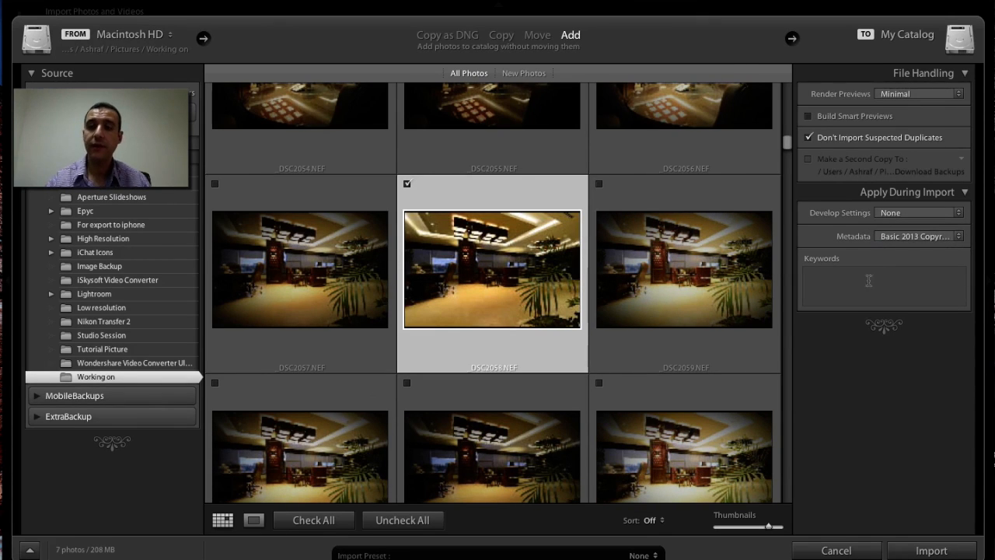
left_click(858, 294)
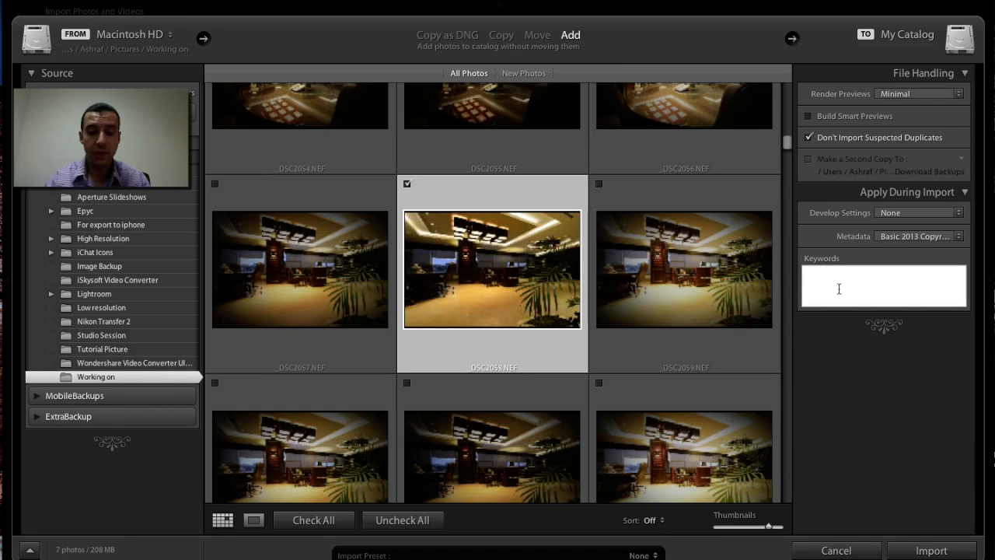
type("2013")
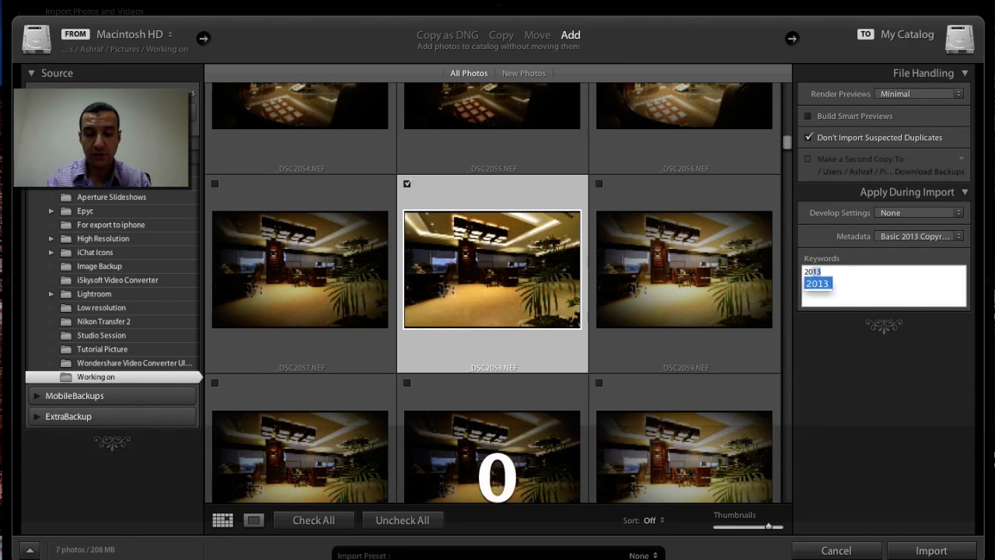
type(",")
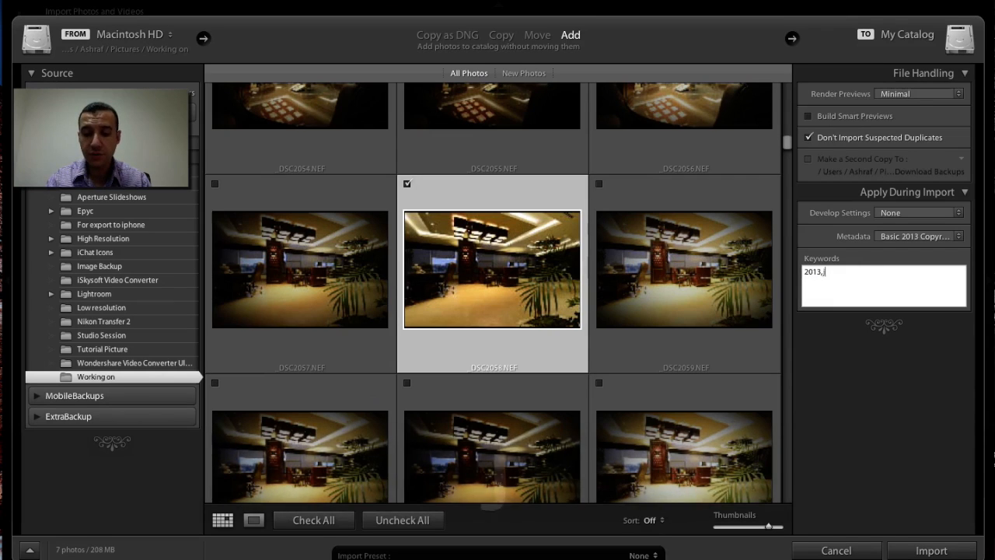
type("jordan,")
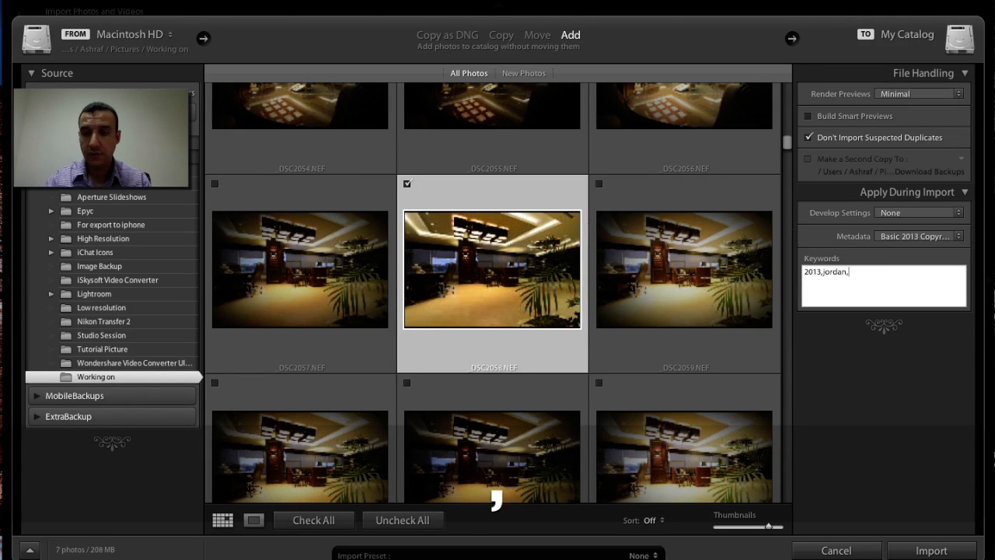
type("offices,")
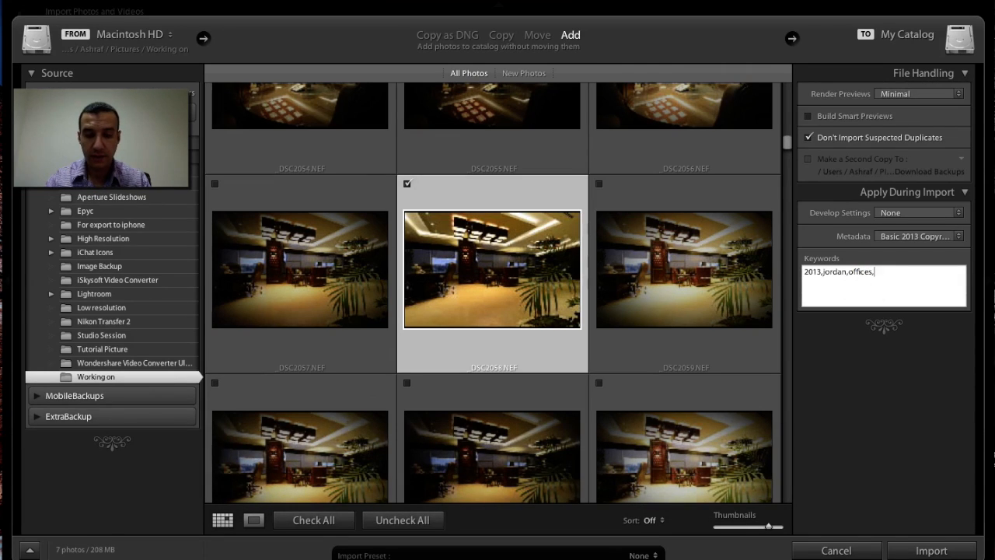
type("decore")
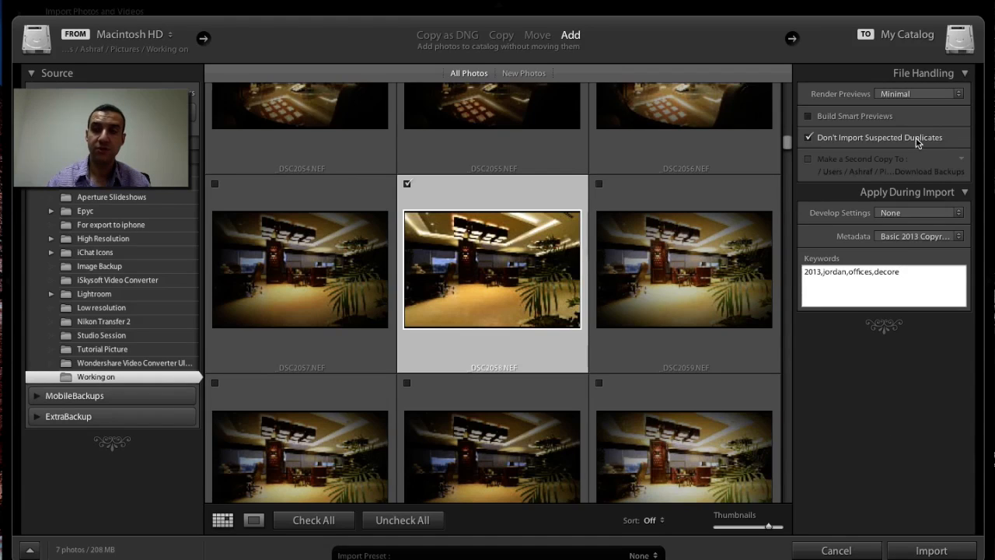
Keep Minimal preview rendering and import the checked photos into the catalog.
left_click(937, 93)
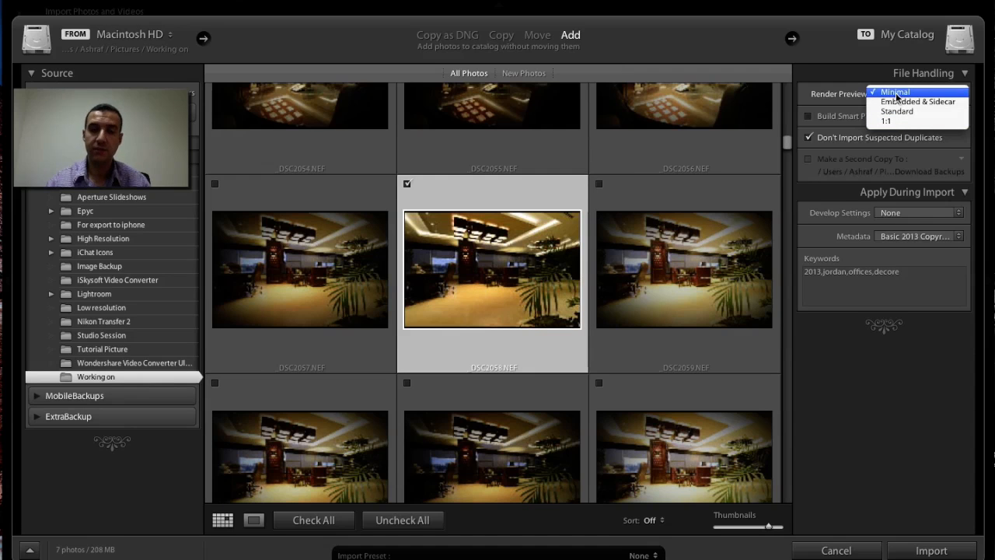
left_click(920, 342)
left_click(910, 539)
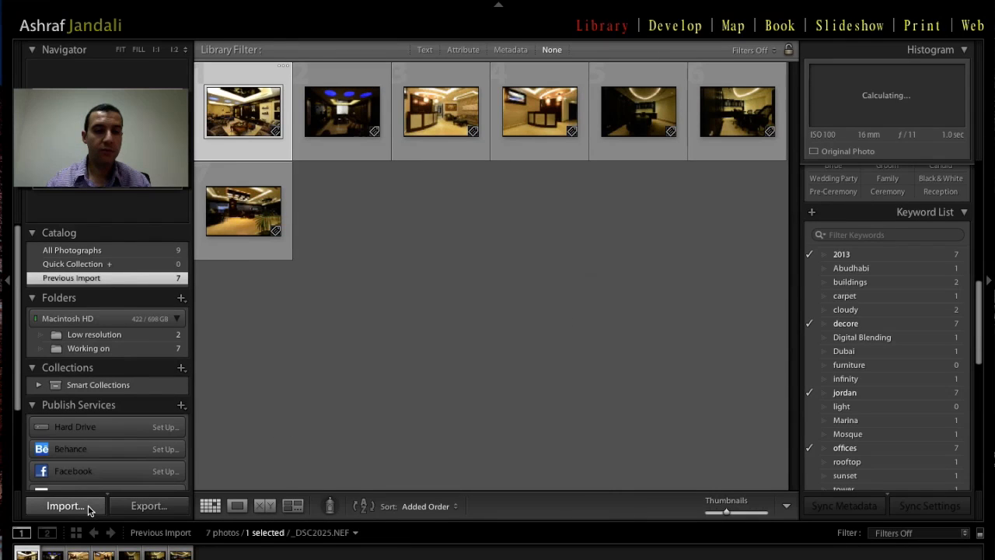
Start another import with the Working on folder as the source and exclude all its photos from the selection.
key("super+shift+i")
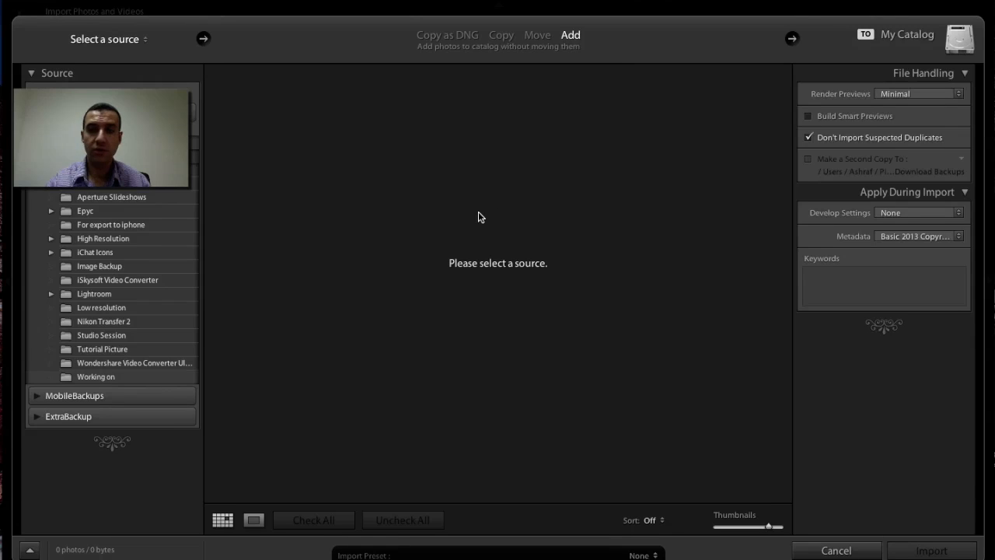
left_click(89, 376)
scroll(600, 311, "down", 20)
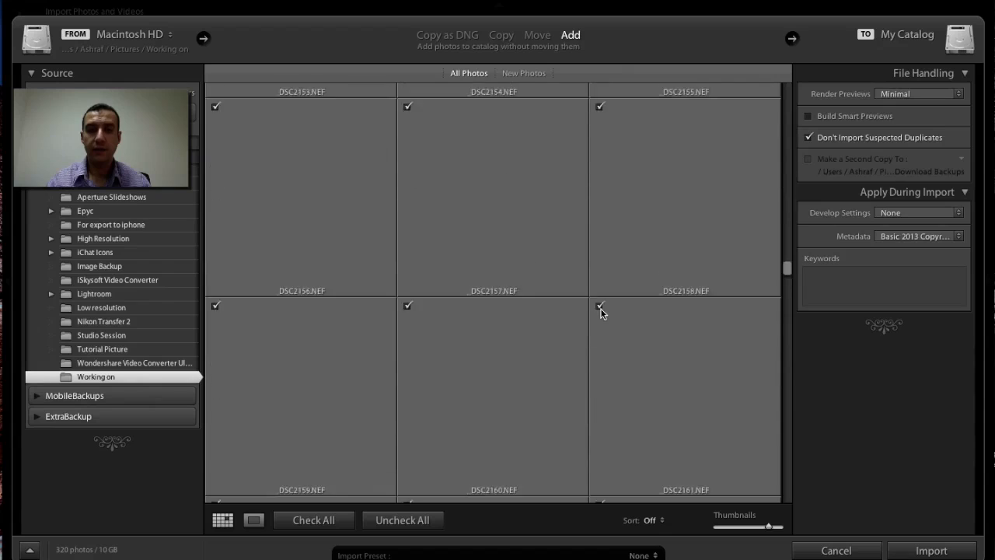
left_click(378, 519)
scroll(479, 302, "up", 3)
scroll(482, 302, "up", 9)
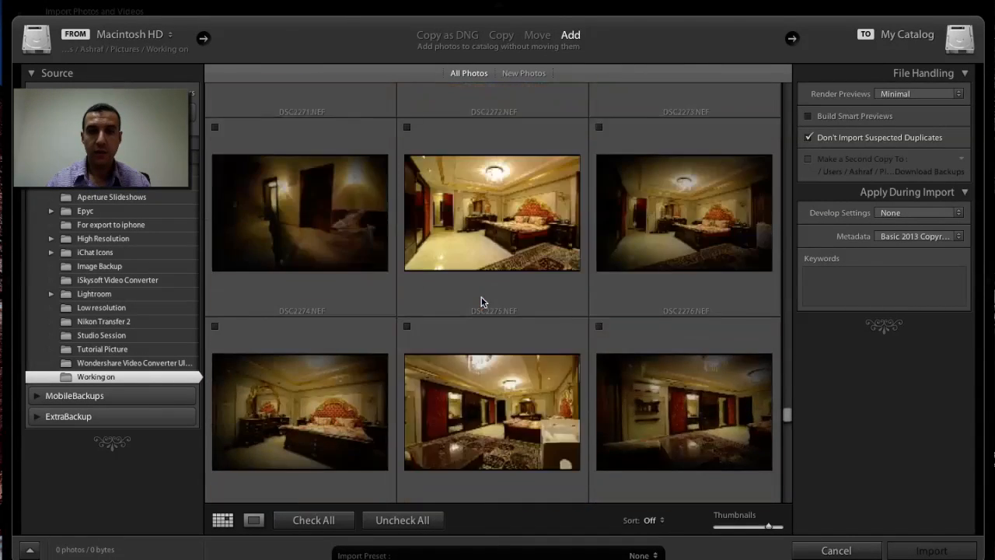
Include the living-room photos _DSC2260.NEF, _DSC2264.NEF and _DSC2266.NEF from the Working on folder in the import selection.
scroll(481, 302, "up", 1)
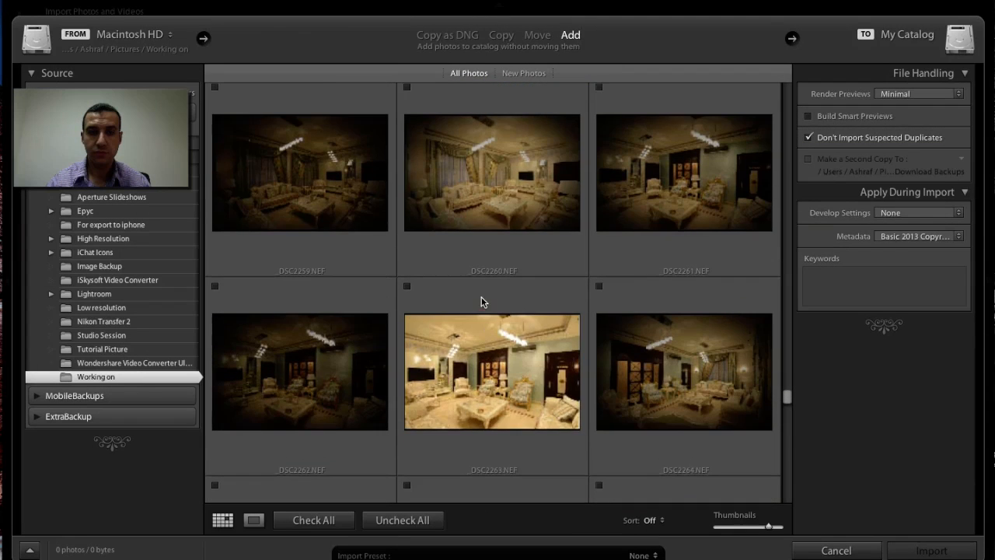
left_click(408, 88)
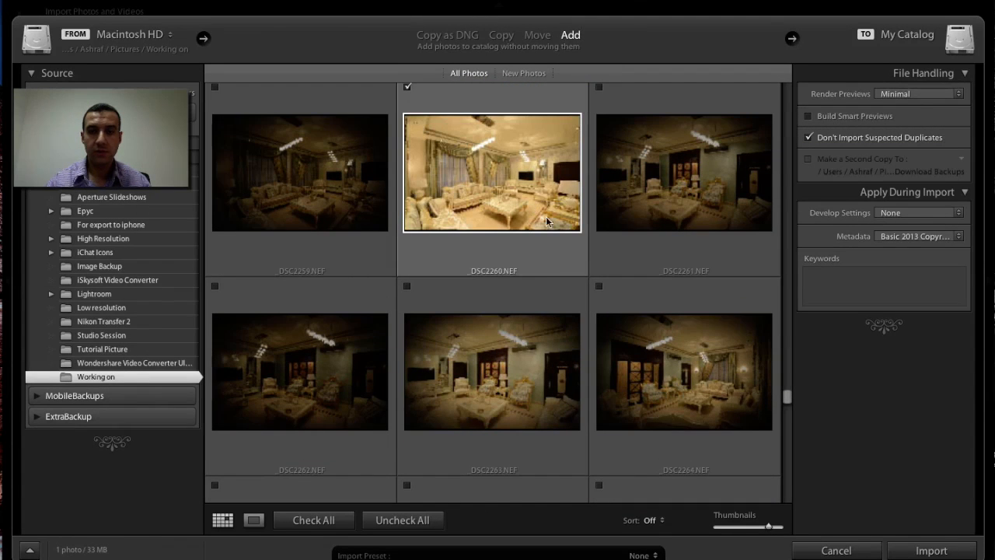
left_click(599, 286)
scroll(310, 446, "down", 3)
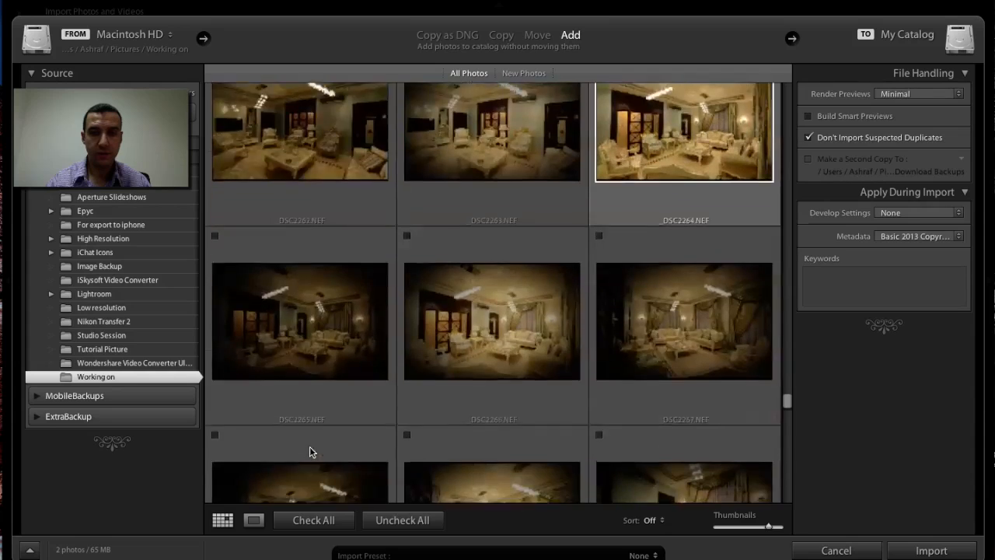
left_click(408, 231)
Set preview rendering to 1:1 and import the checked photos into the catalog.
left_click(894, 93)
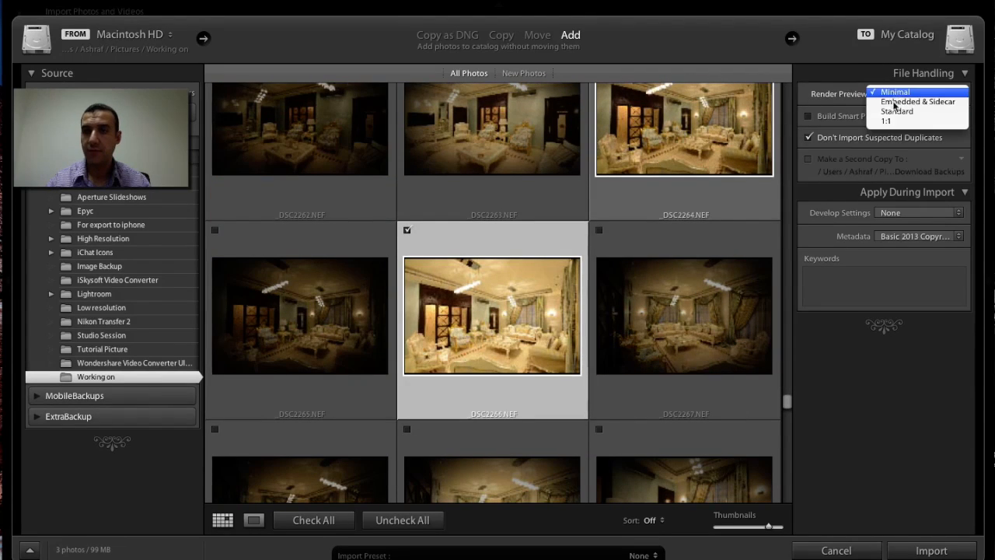
left_click(902, 121)
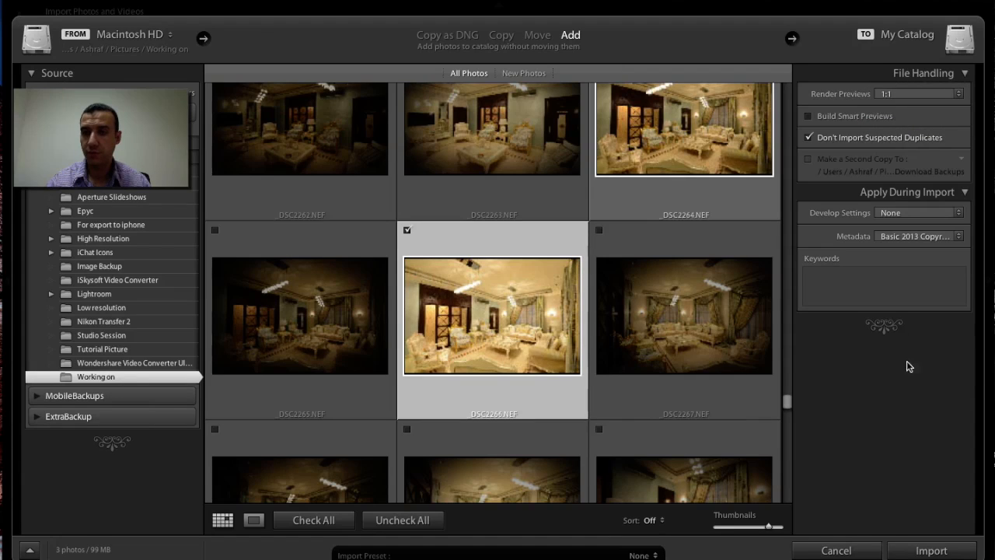
left_click(931, 550)
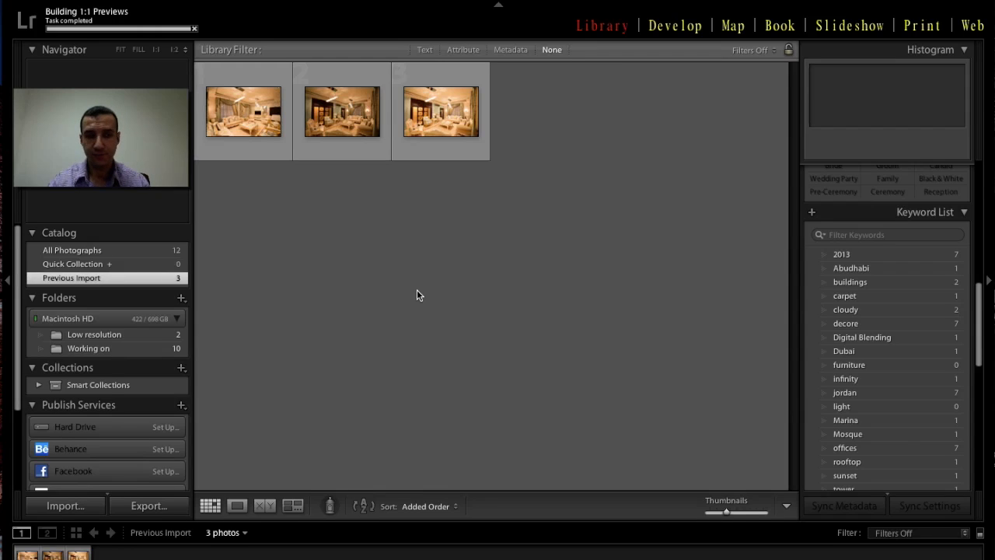
Review all catalog photographs, compare the contents of the Working on and Low resolution folders, and return to Working on.
left_click(68, 250)
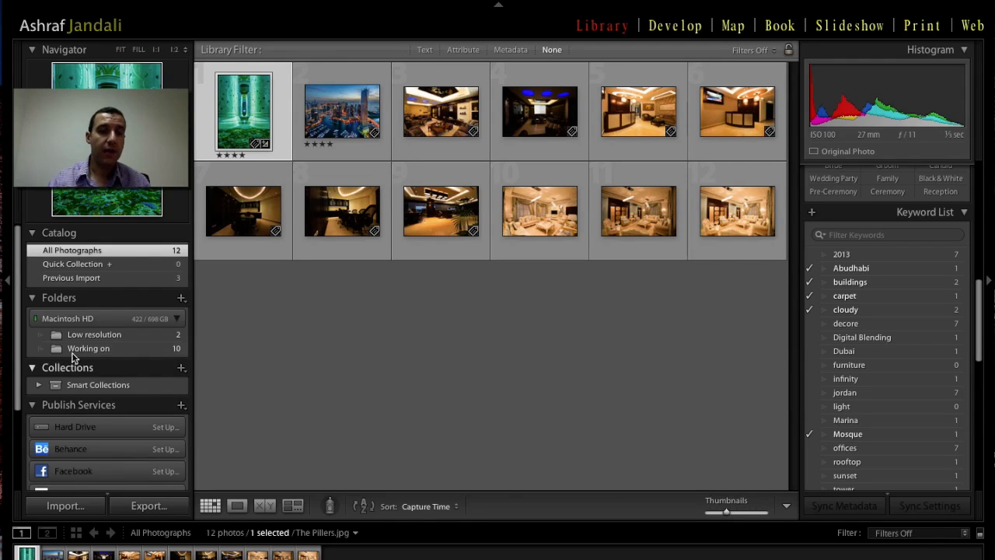
left_click(115, 351)
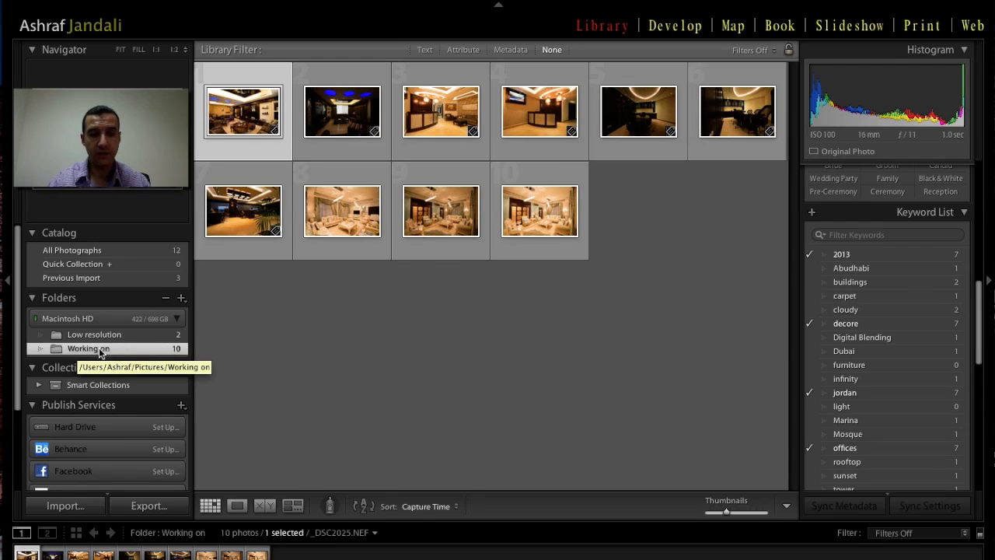
left_click(108, 336)
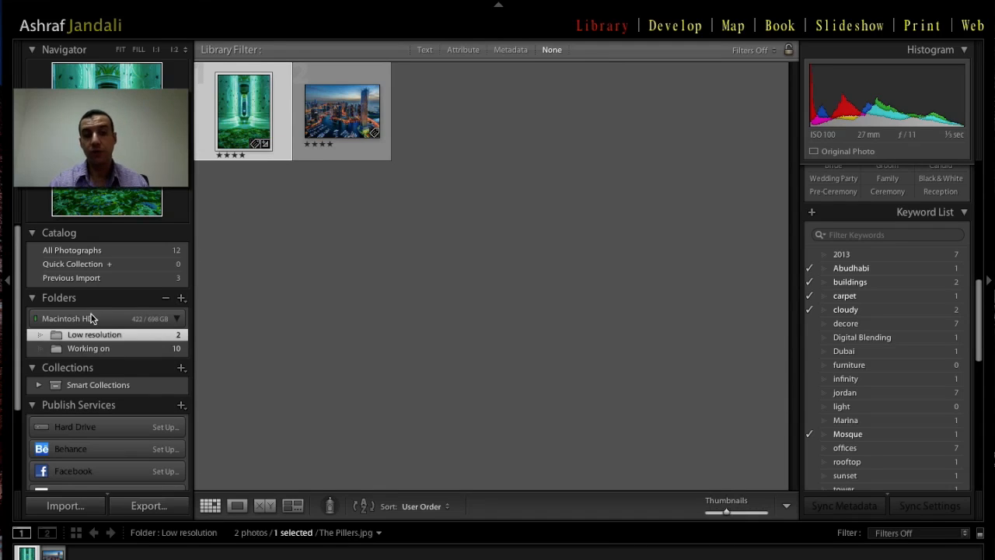
left_click(126, 350)
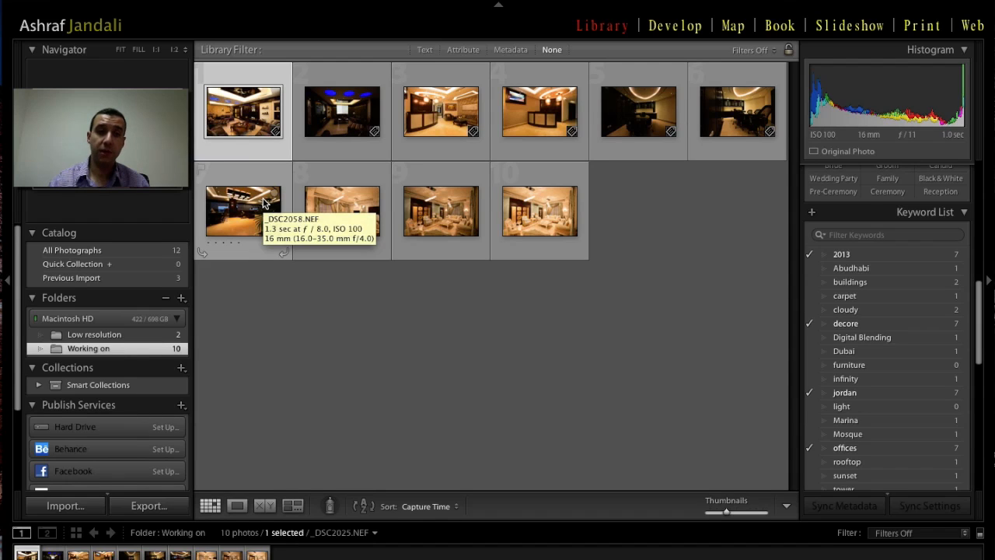
Inspect the details of the reception photo _DSC2041.NEF at 1:1 magnification and return to the thumbnail grid.
double_click(539, 112)
left_click(505, 255)
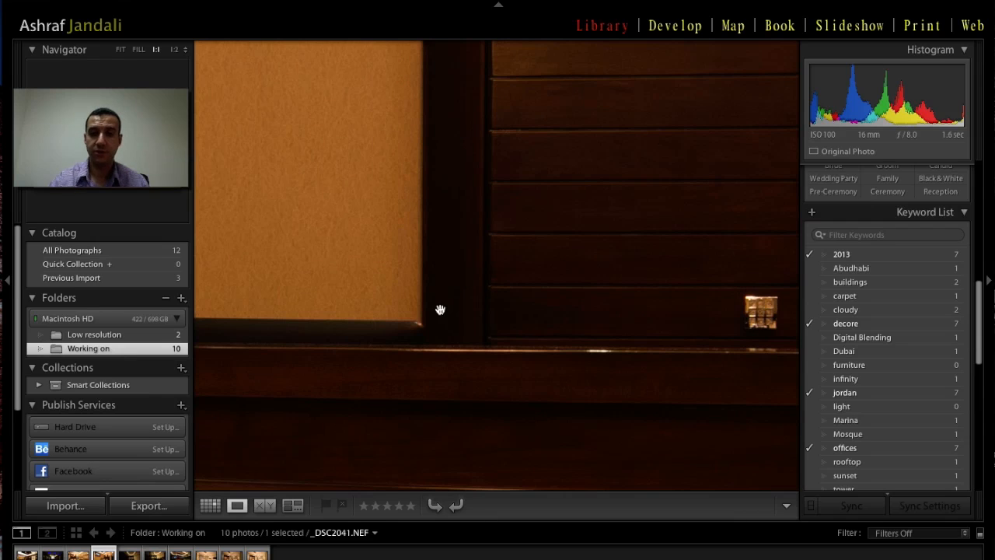
scroll(440, 311, "up", 10)
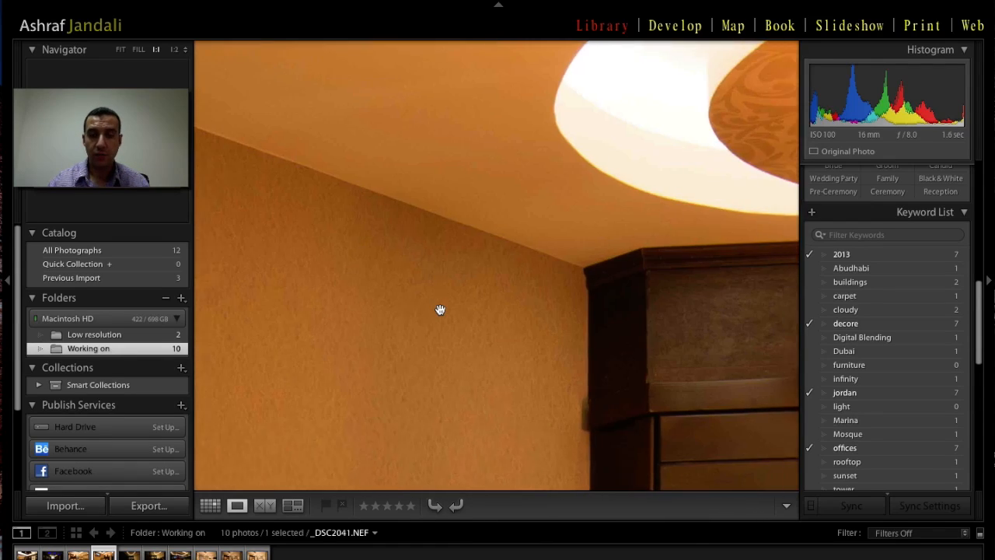
scroll(440, 310, "down", 5)
scroll(440, 310, "right", 4)
key("g")
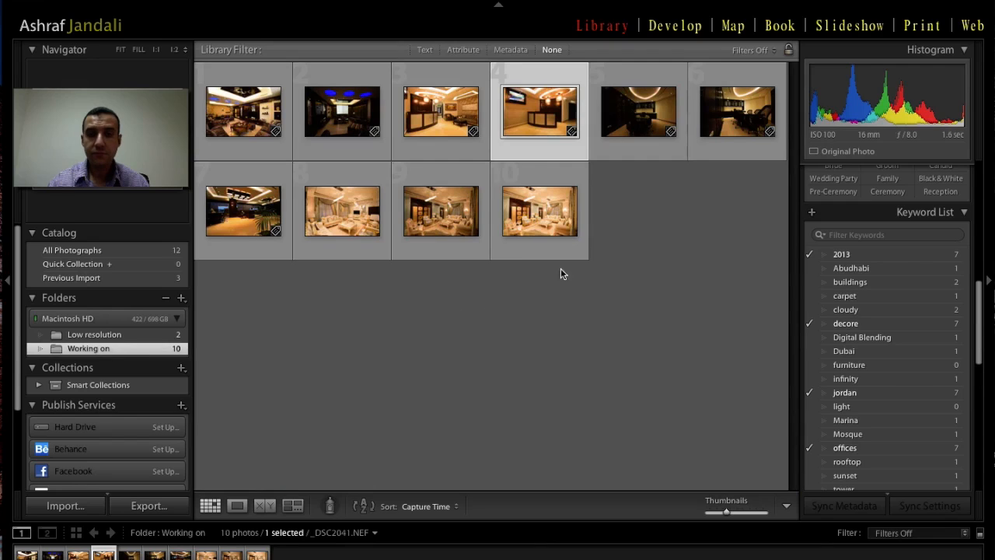
Inspect the furniture and wall details of _DSC2266.NEF at 1:1 magnification and return to the thumbnail grid.
double_click(542, 207)
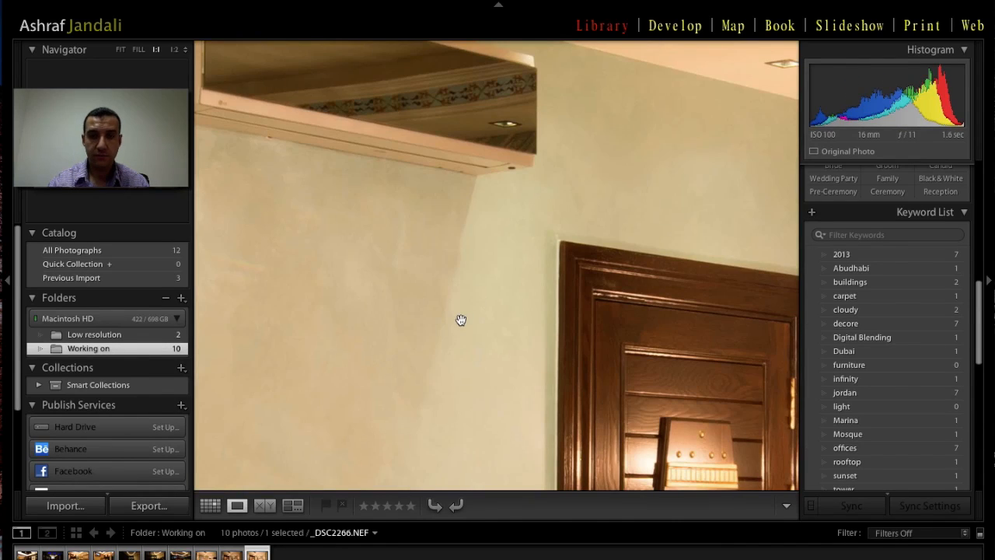
scroll(461, 321, "down", 10)
left_click(503, 221)
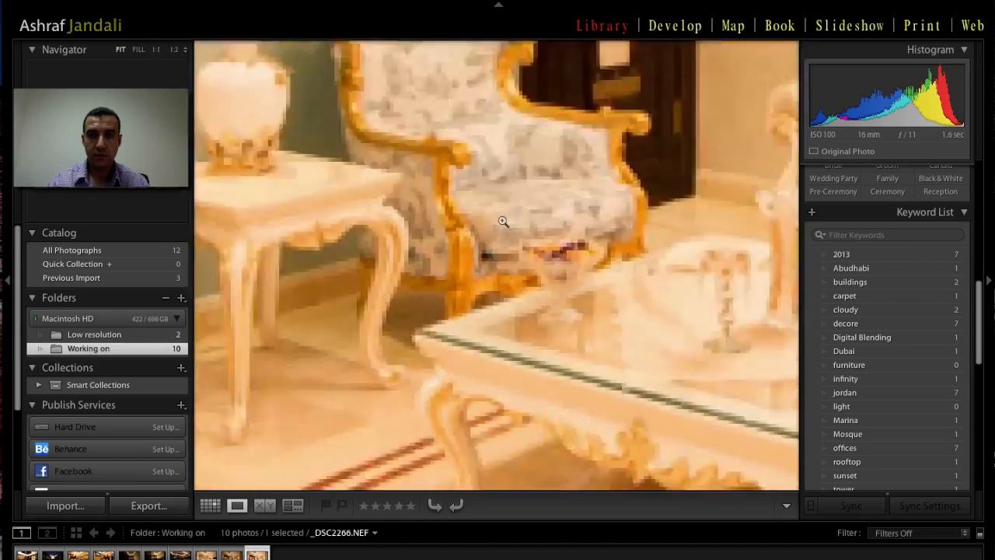
left_click(464, 291)
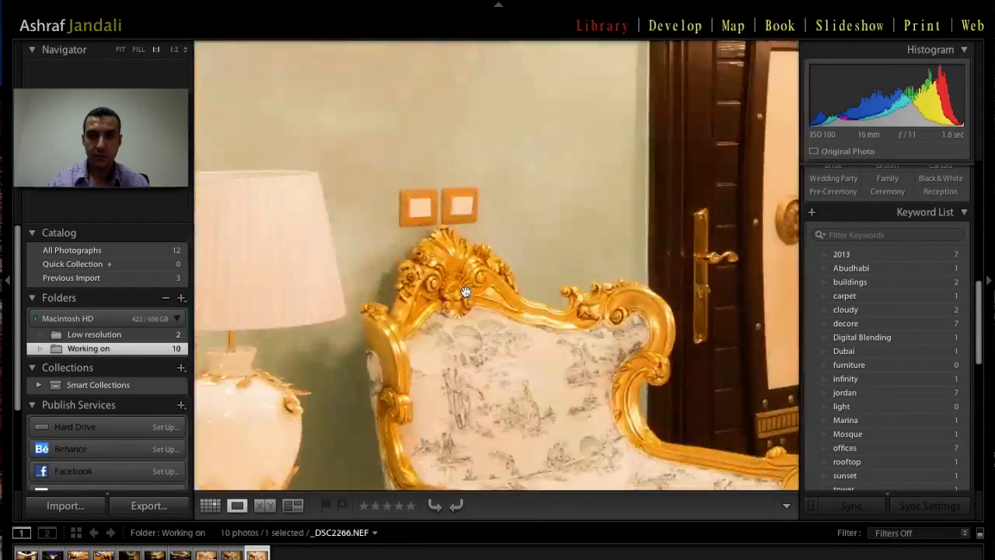
left_click(452, 229)
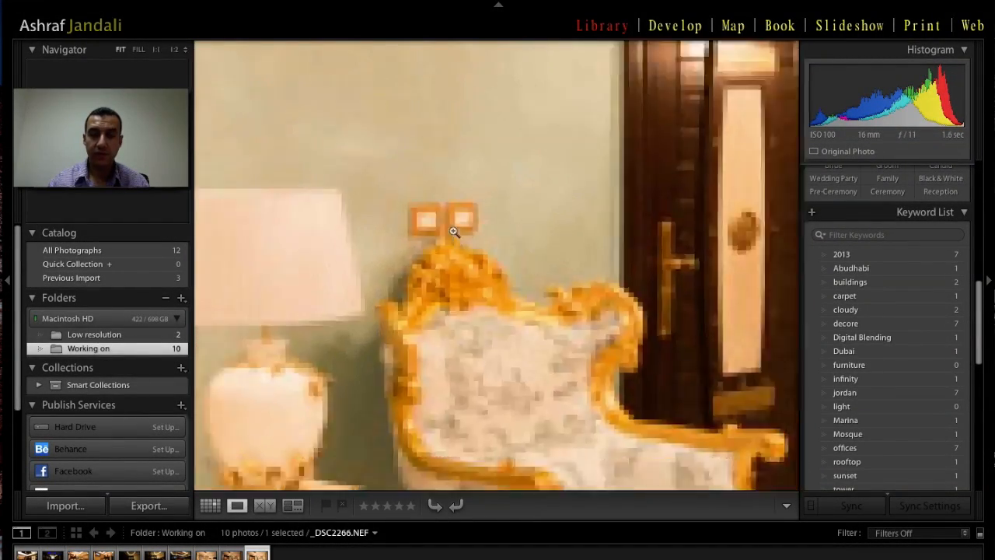
key("g")
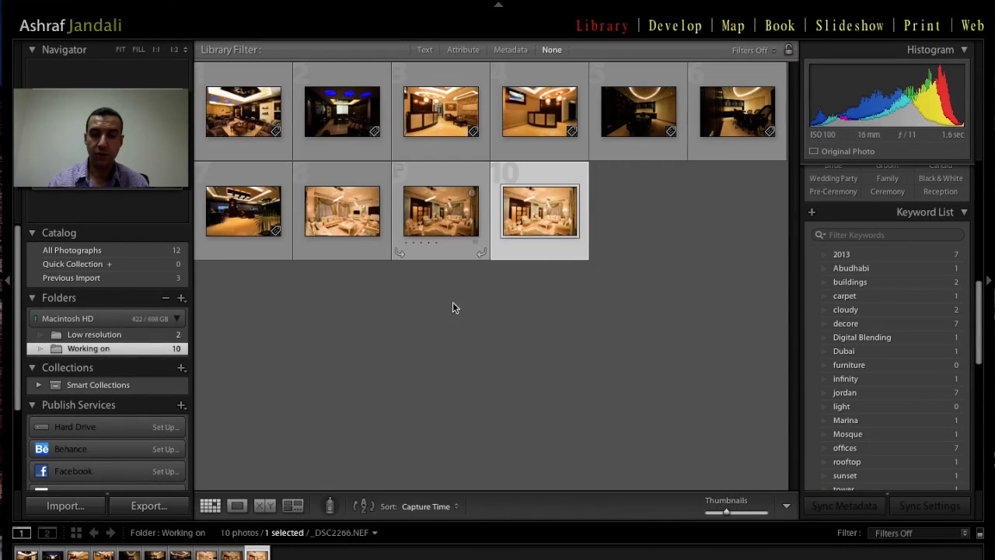
Inspect the curtains and television area of the living-room photo _DSC2260.NEF at 1:1 magnification.
double_click(358, 218)
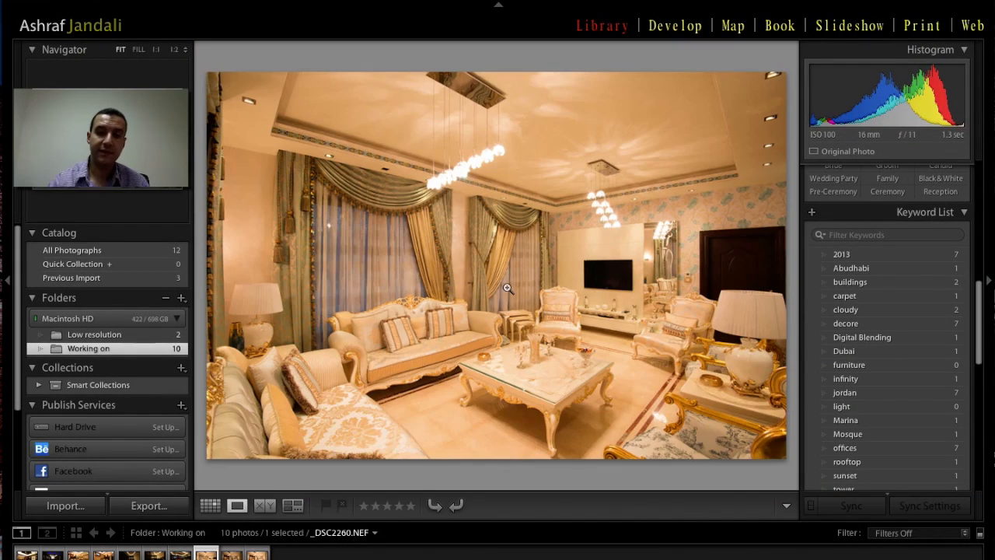
left_click(507, 288)
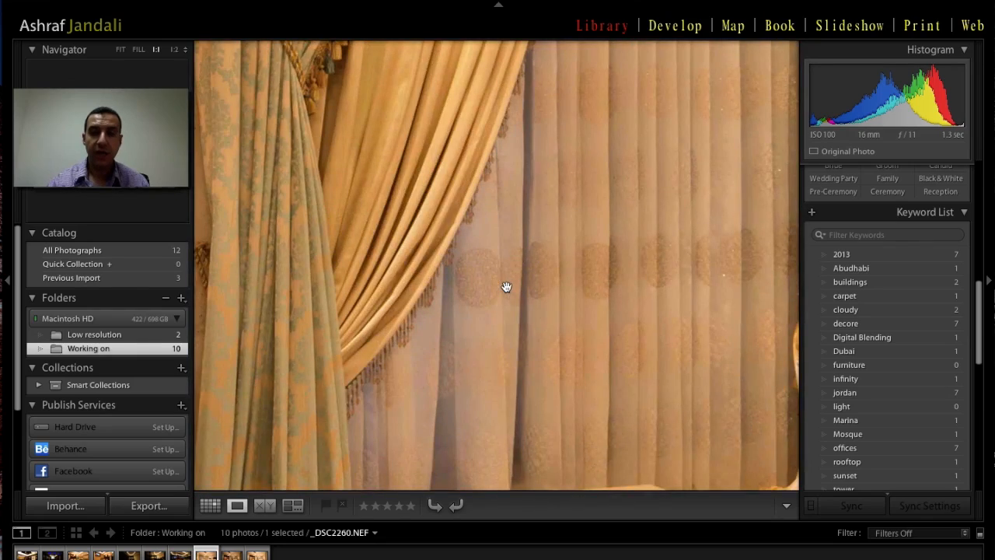
scroll(506, 288, "down", 10)
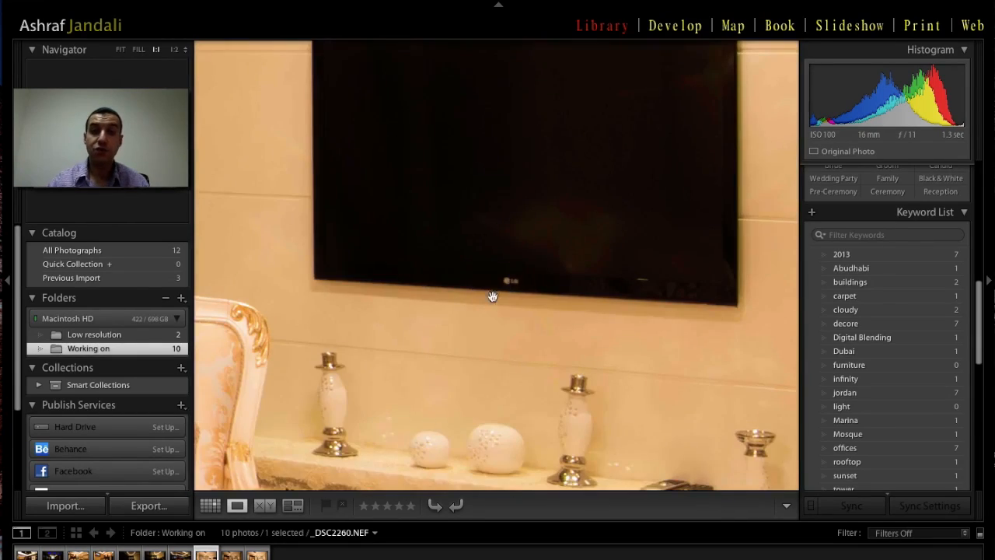
left_click(479, 124)
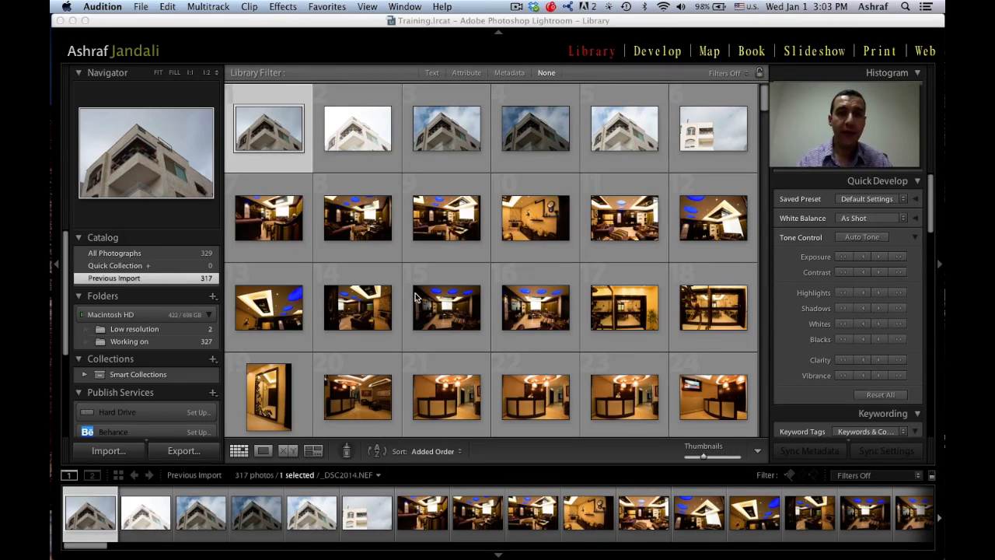
Look through the thumbnails of the previous import down to the last rows and return to the first photo.
scroll(417, 298, "down", 10)
scroll(416, 298, "down", 8)
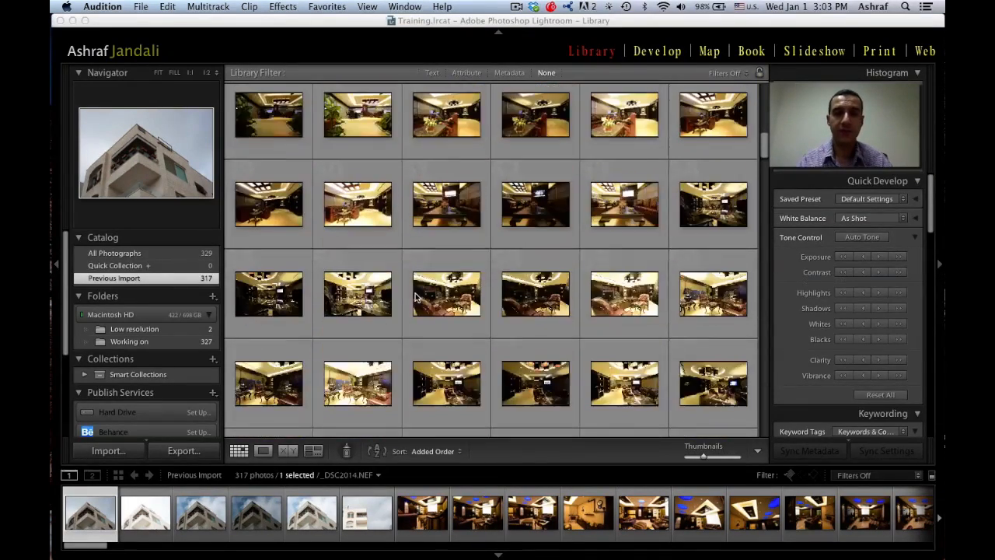
scroll(416, 298, "down", 10)
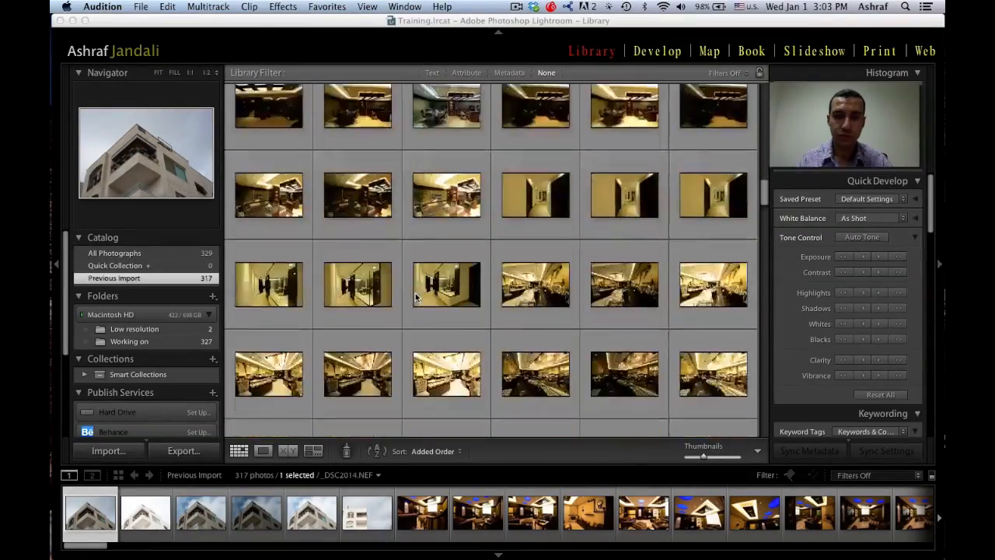
scroll(416, 298, "down", 8)
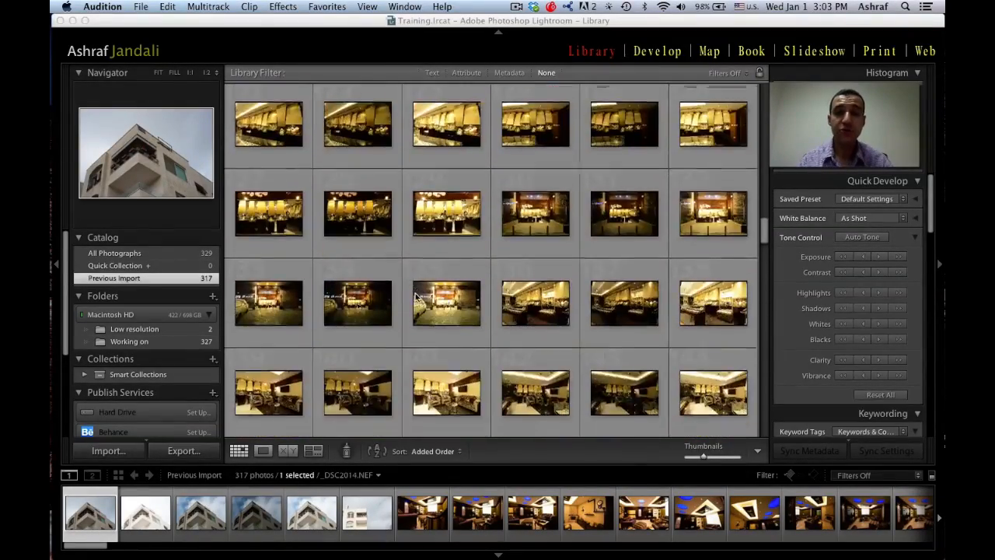
scroll(416, 298, "down", 10)
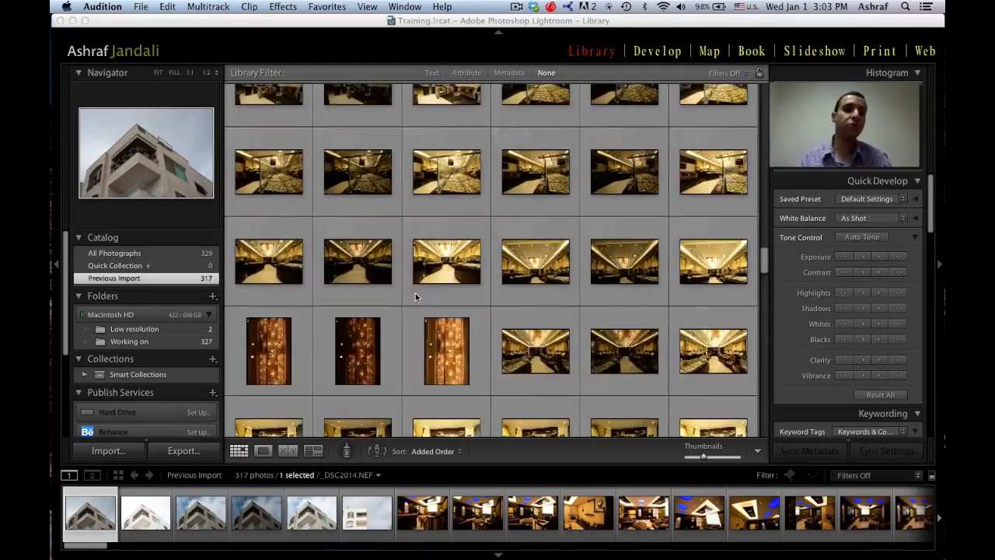
scroll(416, 298, "down", 10)
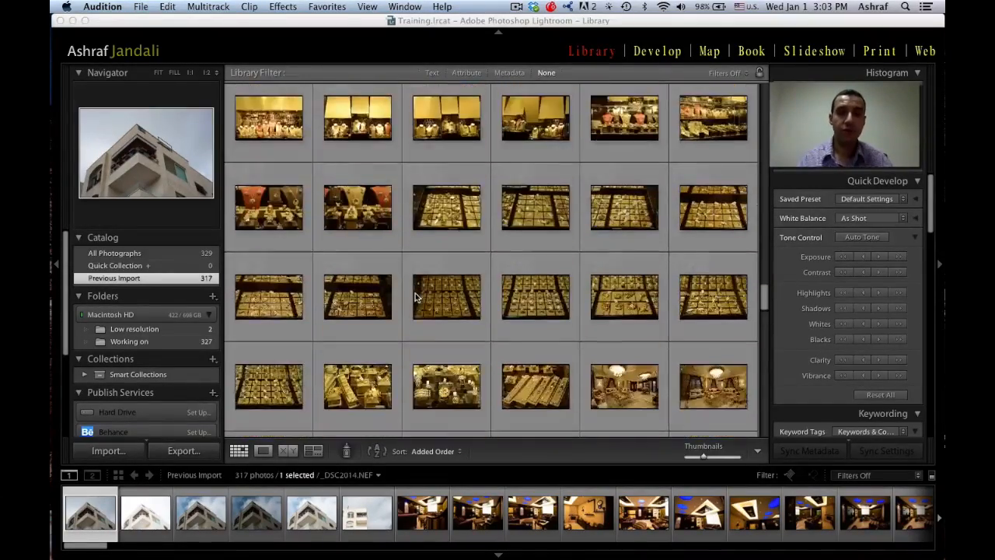
scroll(416, 298, "down", 10)
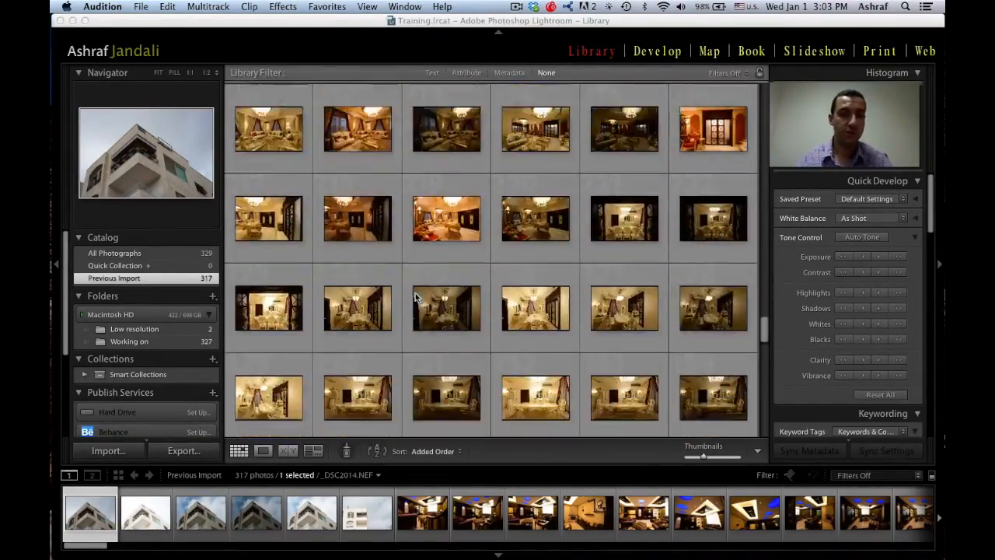
scroll(416, 298, "down", 10)
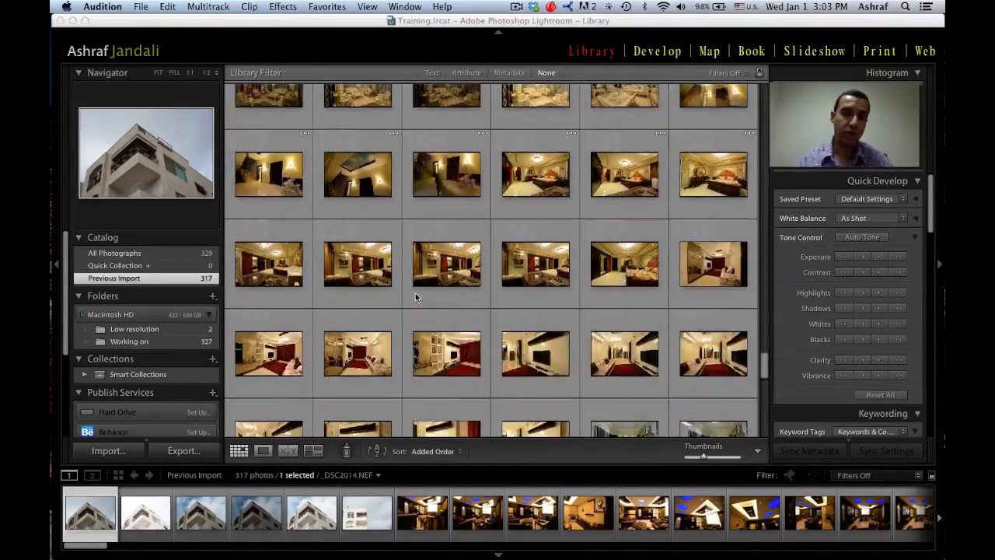
scroll(417, 298, "up", 10)
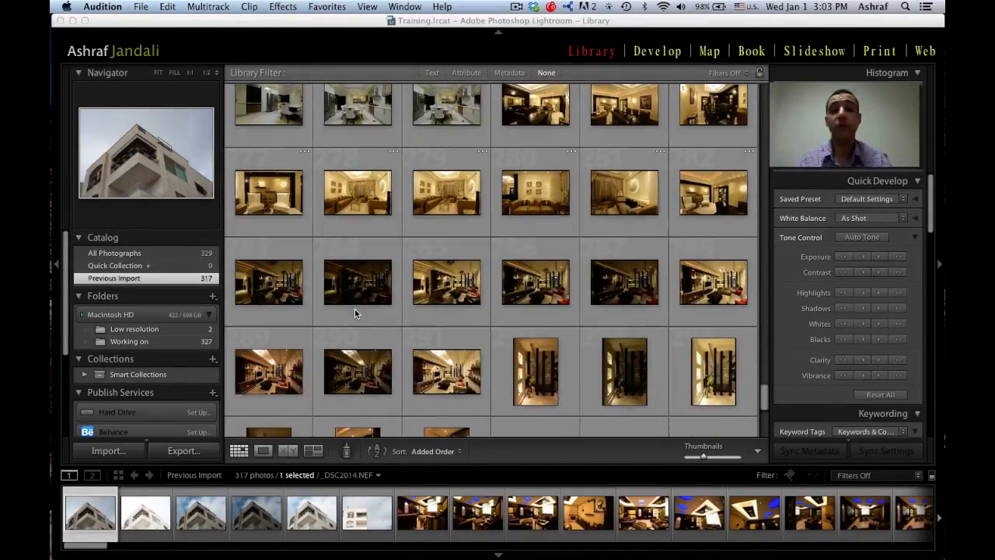
scroll(356, 313, "up", 15)
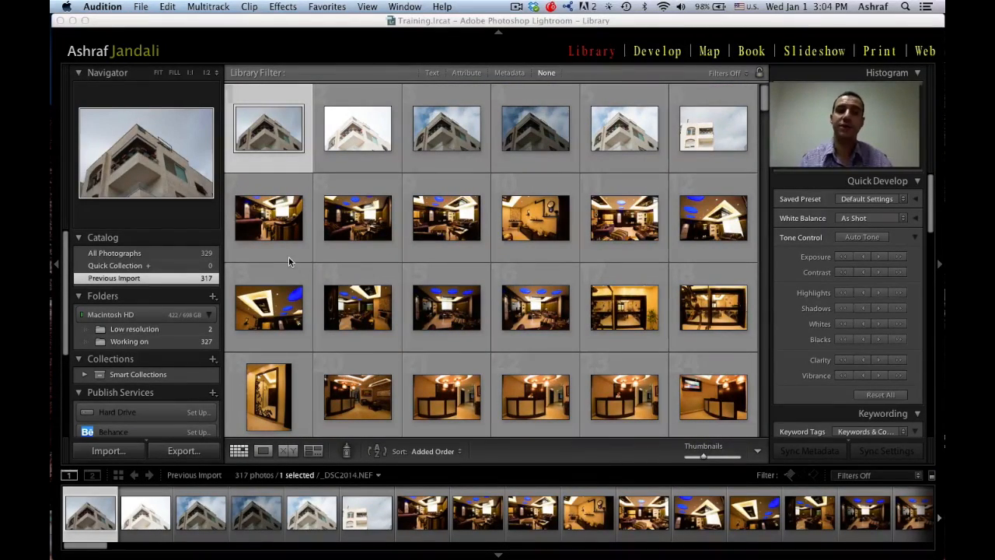
View the previous import's photos one by one in Loupe view, from _DSC2014.NEF to the fireplace photo _DSC2023.NEF.
double_click(282, 131)
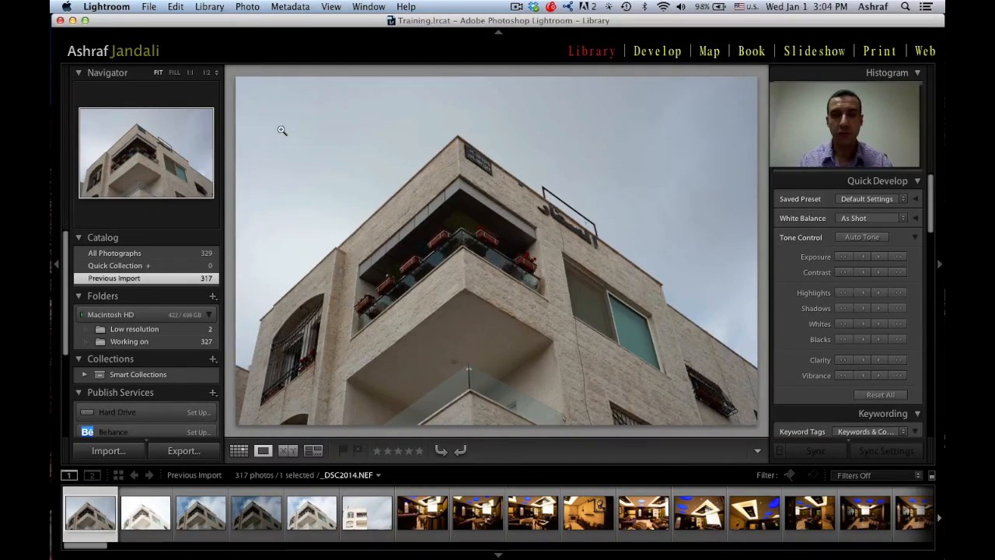
key("Right")
key("Right")
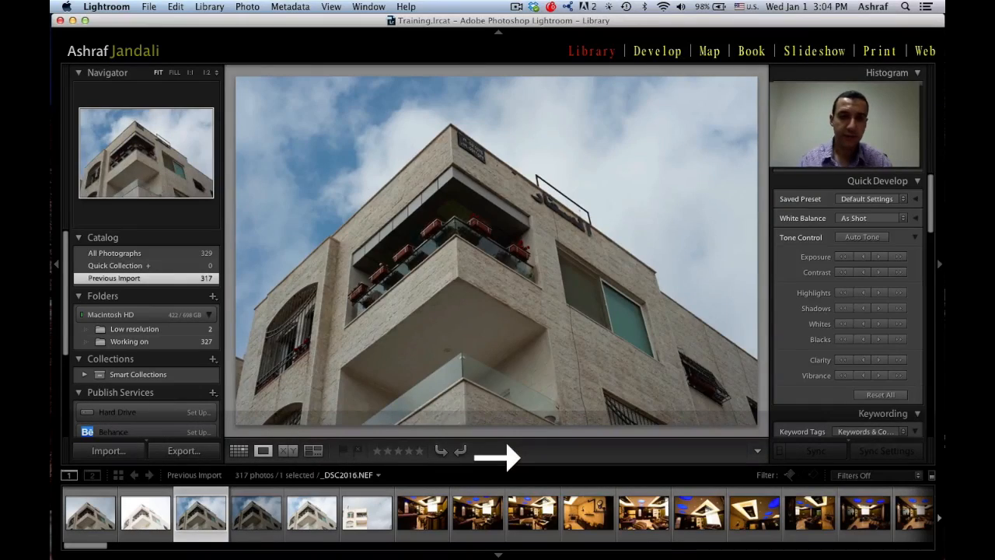
key("Right")
key("Right")
key("Right")
key("Right")
key("Right")
key("Right")
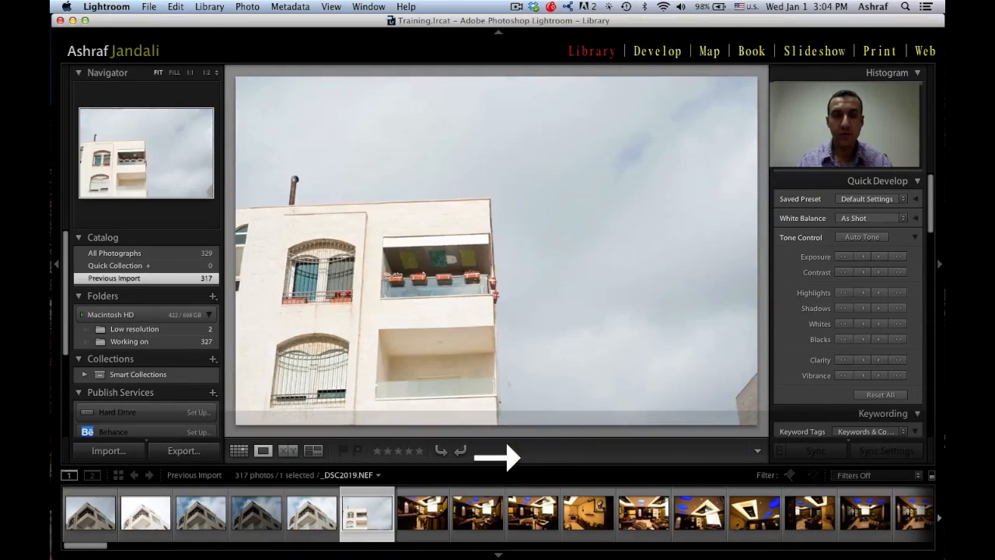
key("Right")
key("Right")
key("Right")
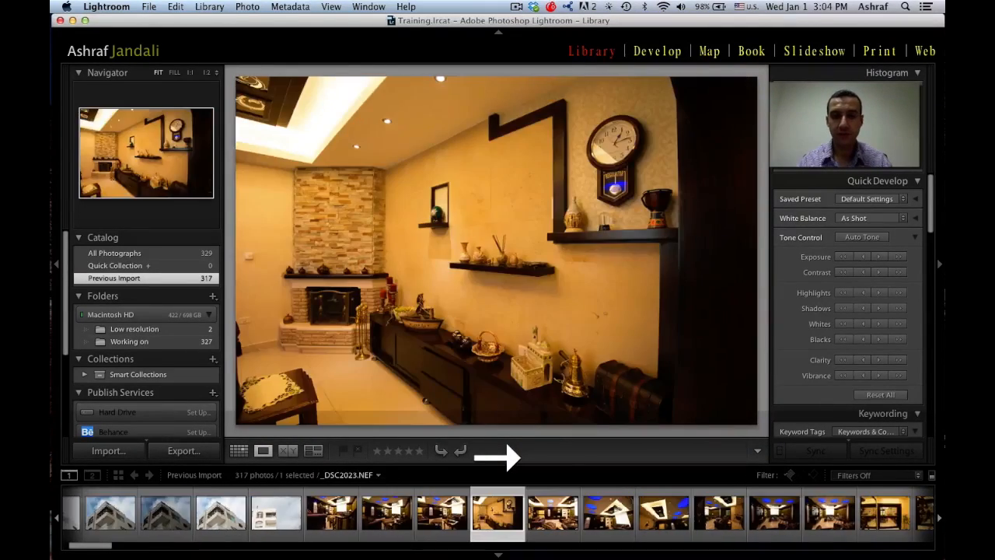
Continue viewing the living-room photos in Loupe view, up to the one framed by the dark doorway.
key("Right")
key("Right")
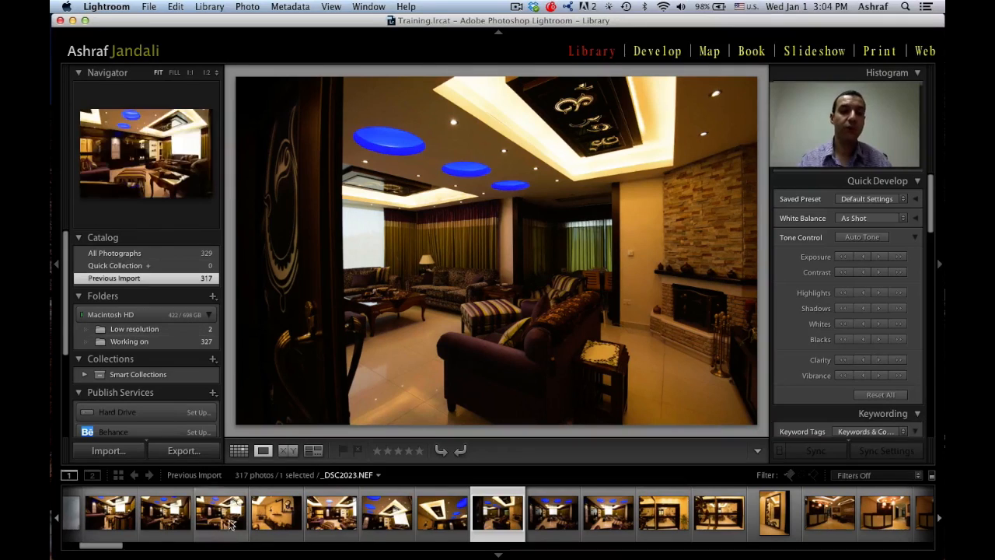
Select the six building photos from _DSC2014.NEF to _DSC2019.NEF and show them in Survey view with the side panels hidden.
scroll(168, 512, "up", 3)
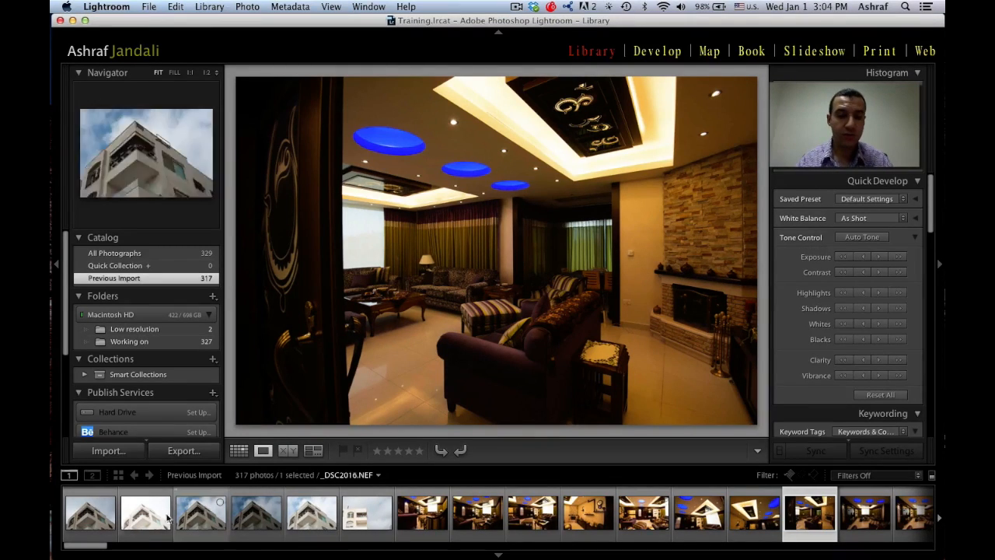
left_click(105, 515)
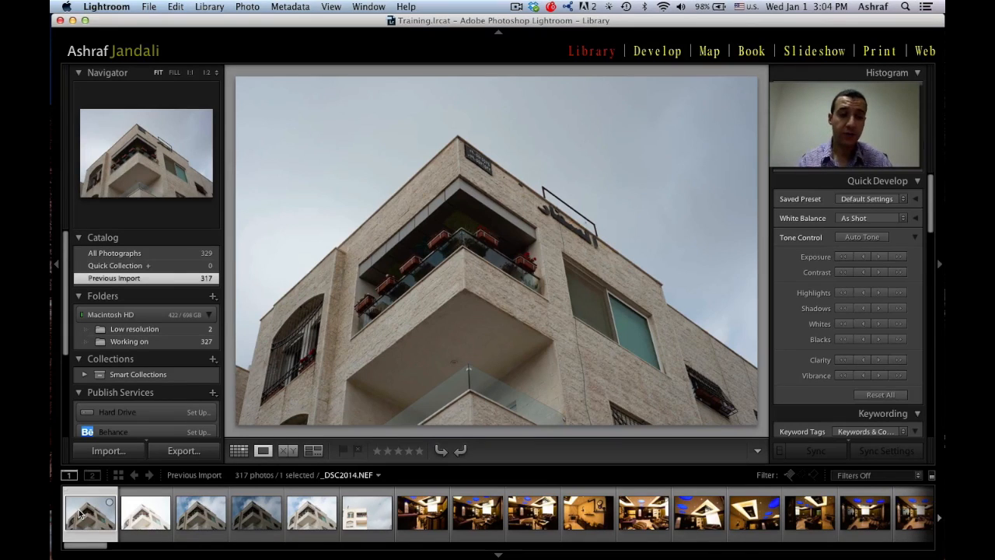
left_click(370, 522, "shift")
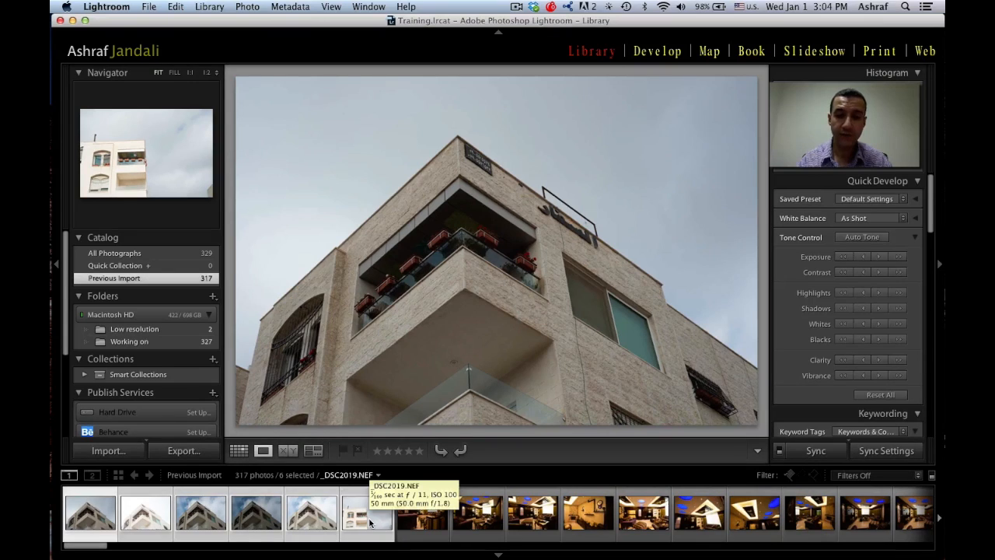
key("shift")
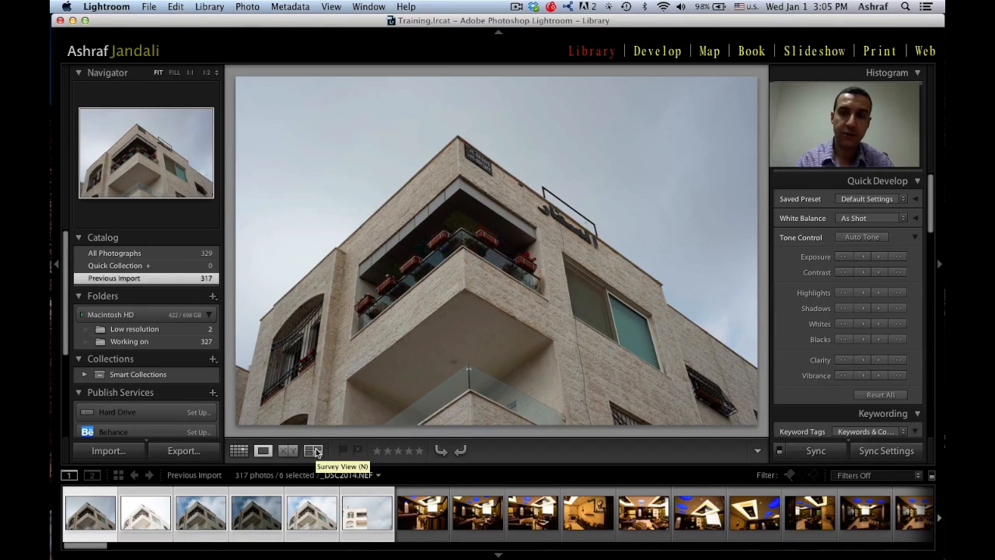
key("n")
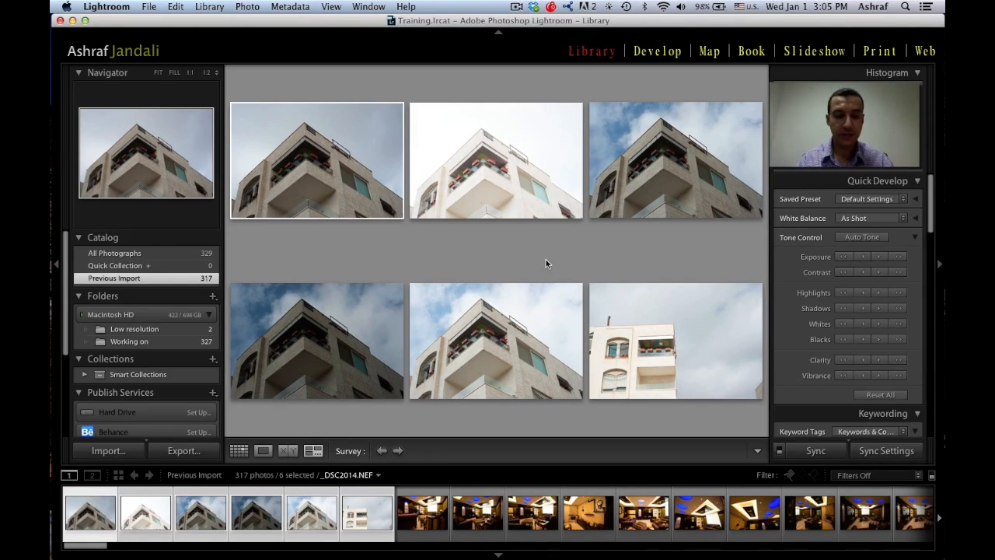
key("Tab")
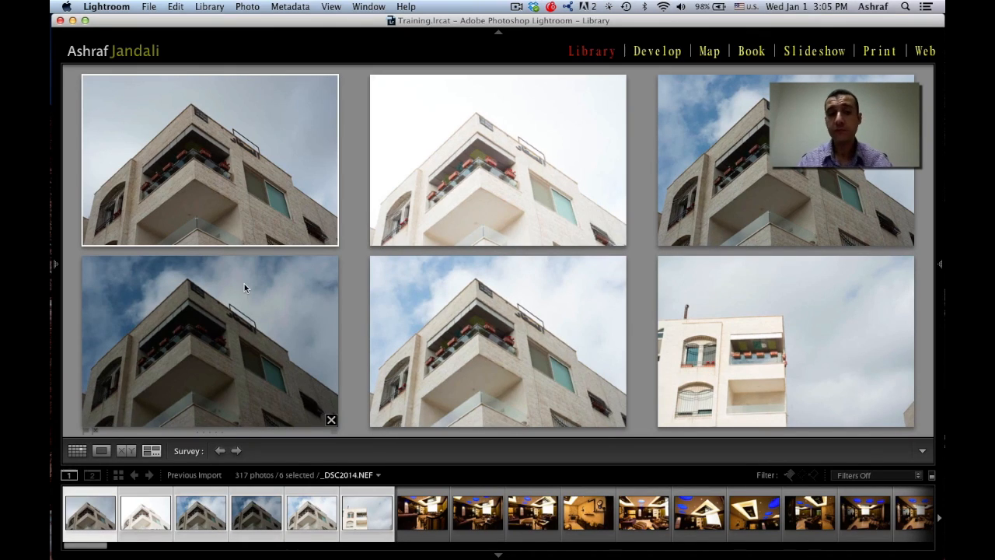
Compare the six surveyed building photos by moving the active photo among them, ending on _DSC2014.NEF.
key("Left")
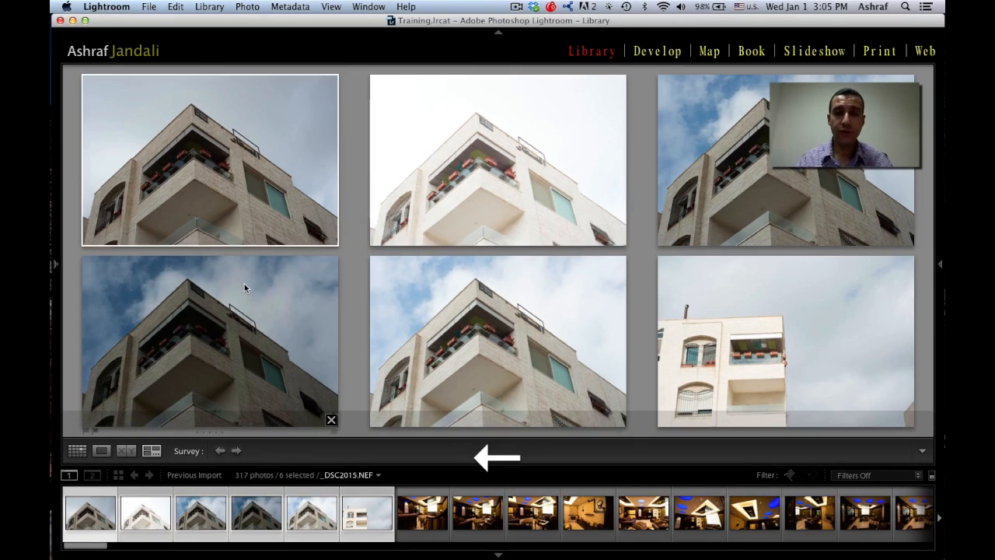
key("Right")
key("Right")
key("Left")
key("Left")
key("Right")
key("Right")
key("Right")
key("Right")
key("Right")
key("Right")
key("Right")
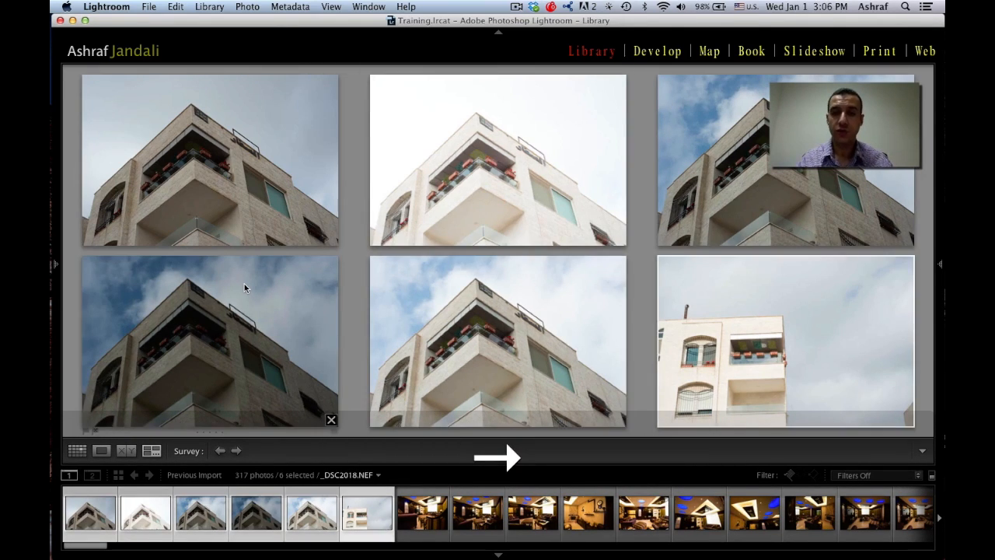
key("Right")
key("Right")
key("Right")
key("Right")
key("Right")
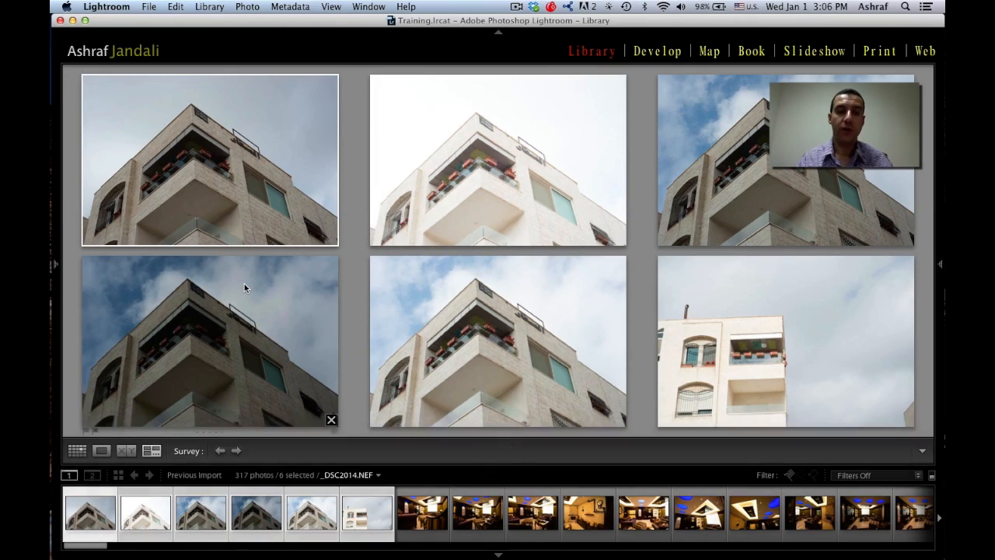
key("Right")
key("Left")
key("Right")
key("Left")
key("Right")
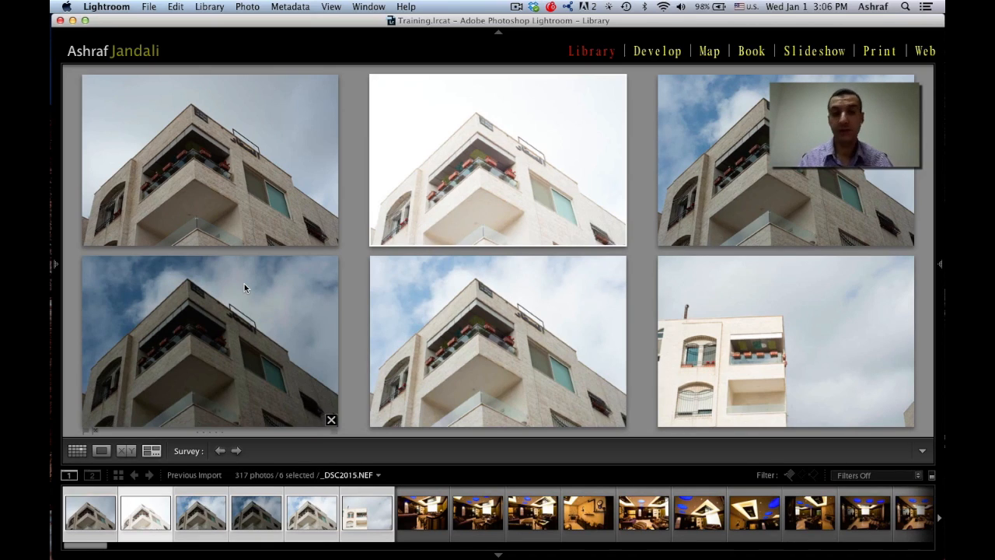
key("Left")
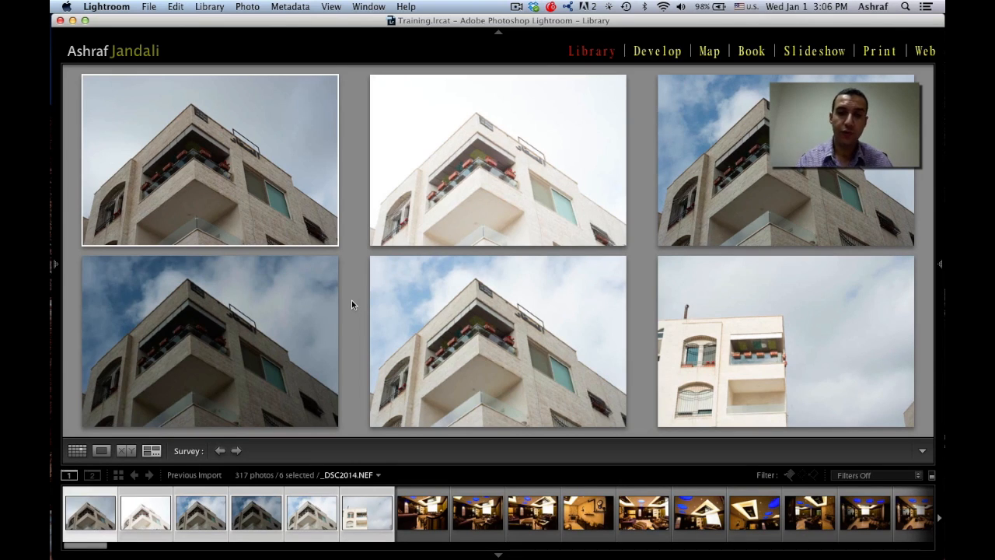
Remove _DSC2014.NEF from the survey, compare the first two remaining photos, and remove _DSC2015.NEF as well.
key("slash")
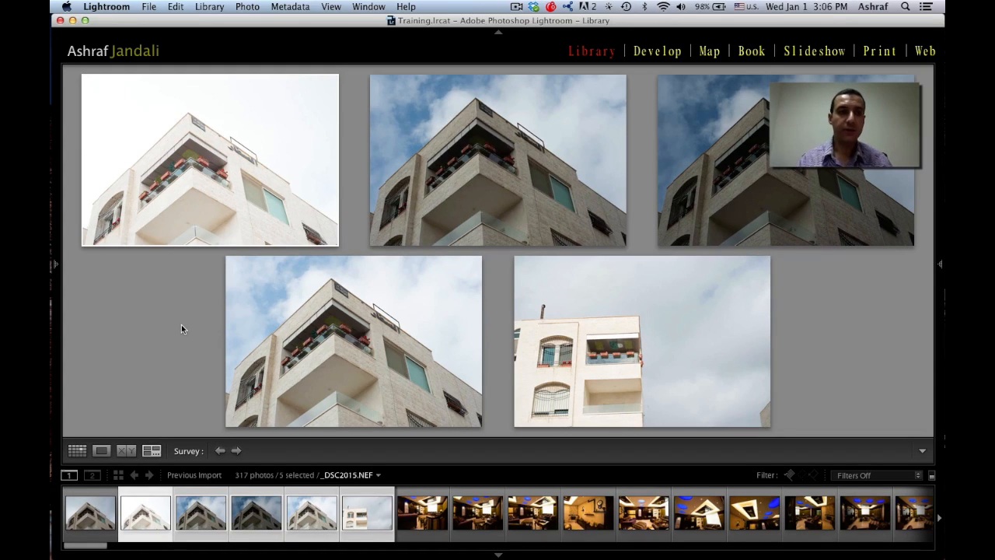
key("Right")
key("Left")
key("Right")
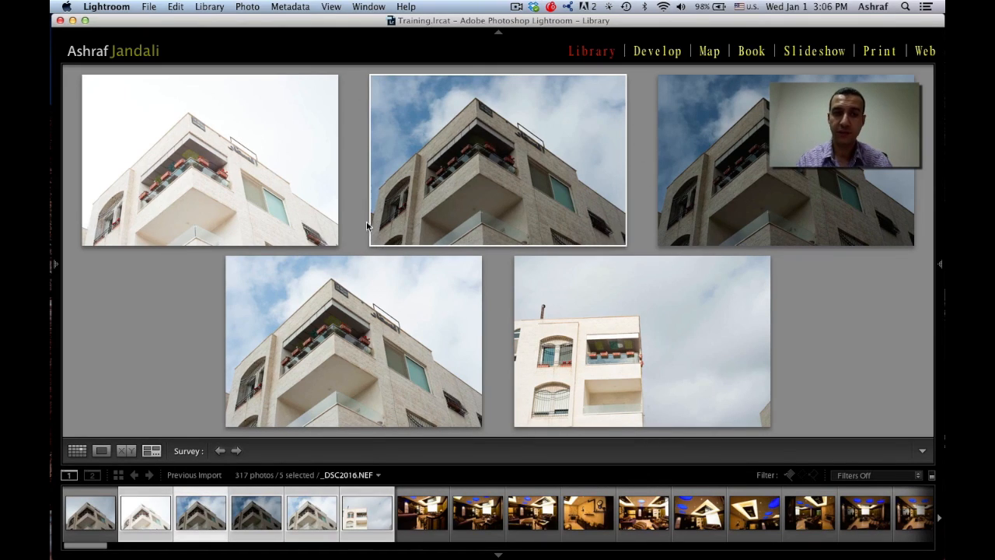
key("Left")
key("Right")
key("Left")
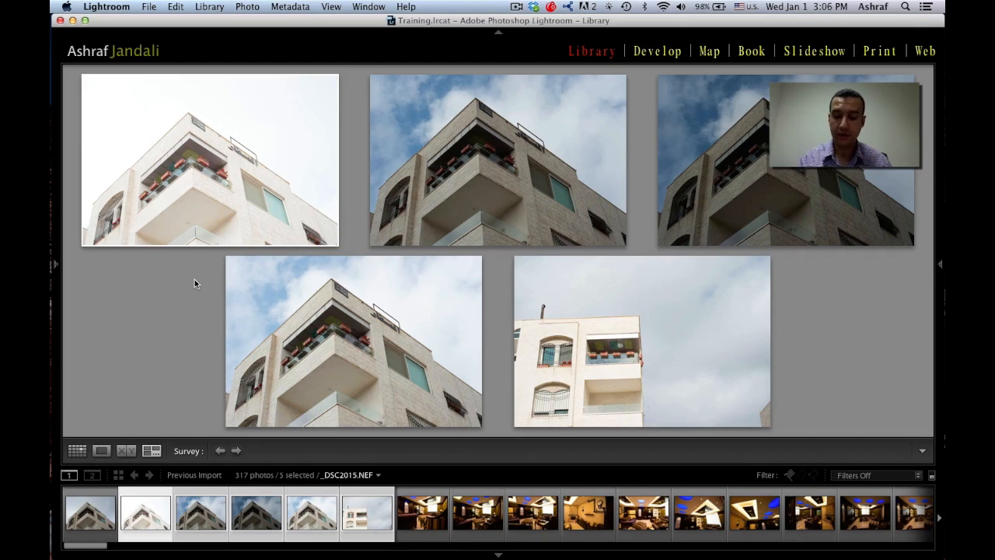
key("slash")
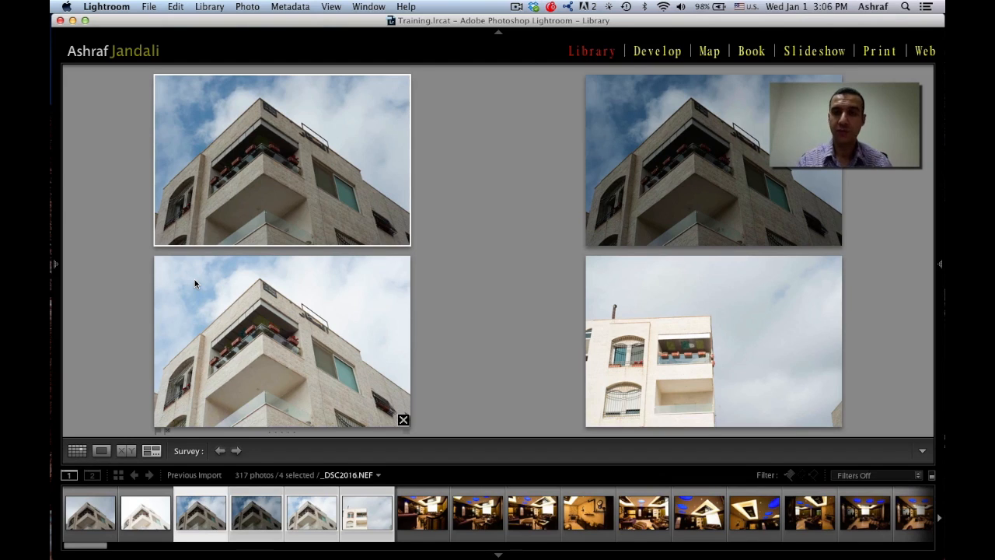
Drop _DSC2019.NEF, _DSC2018.NEF and _DSC2017.NEF from the survey, keeping only _DSC2016.NEF.
key("Down")
key("Right")
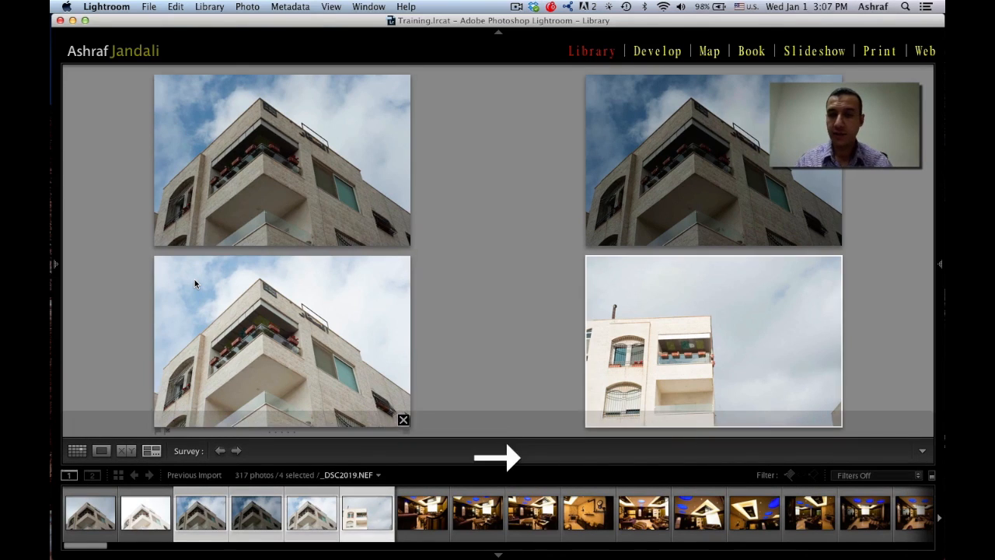
key("slash")
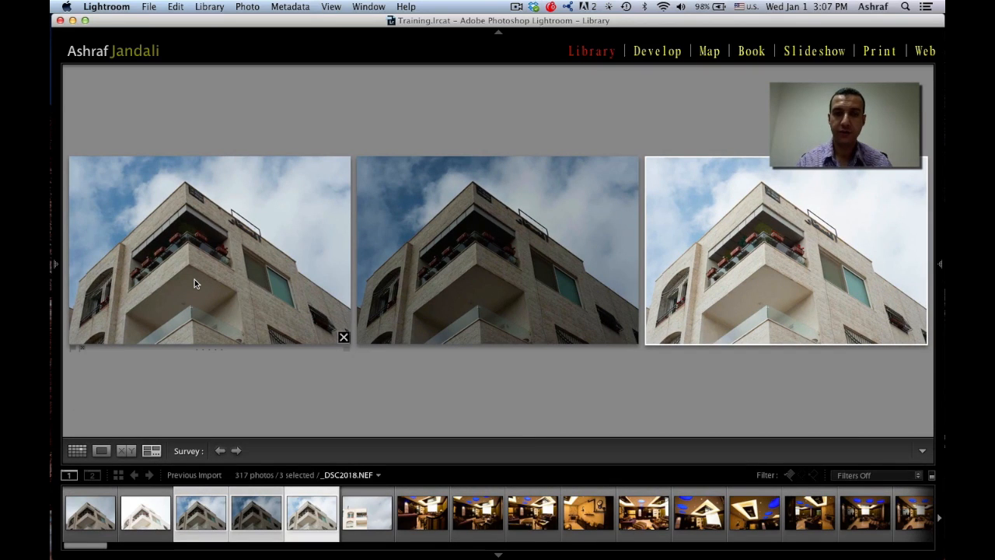
key("Right")
key("Left")
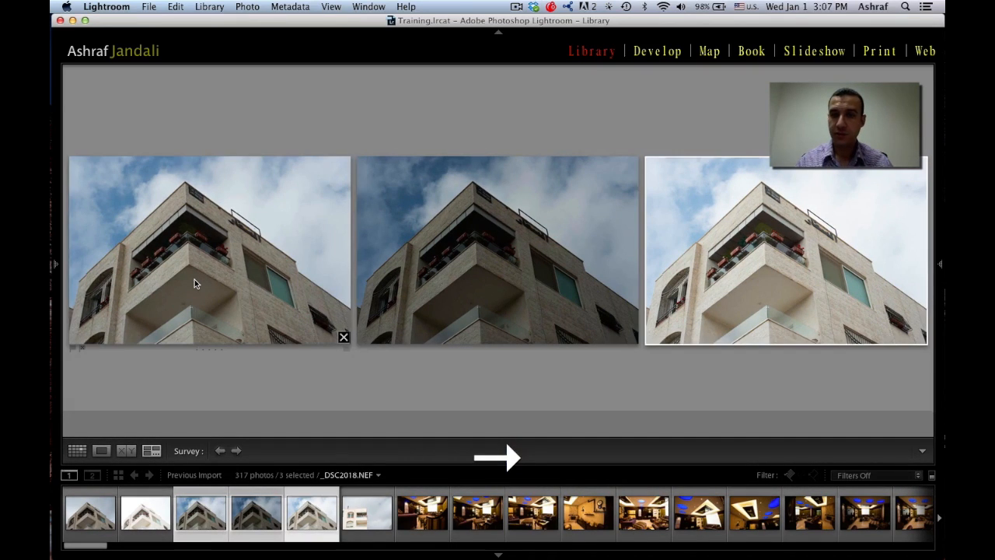
key("Left")
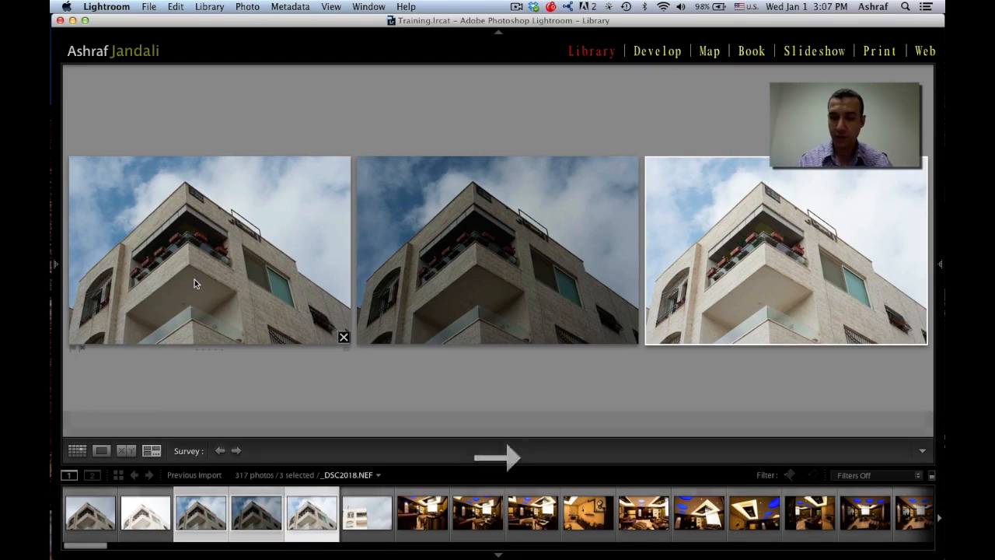
key("slash")
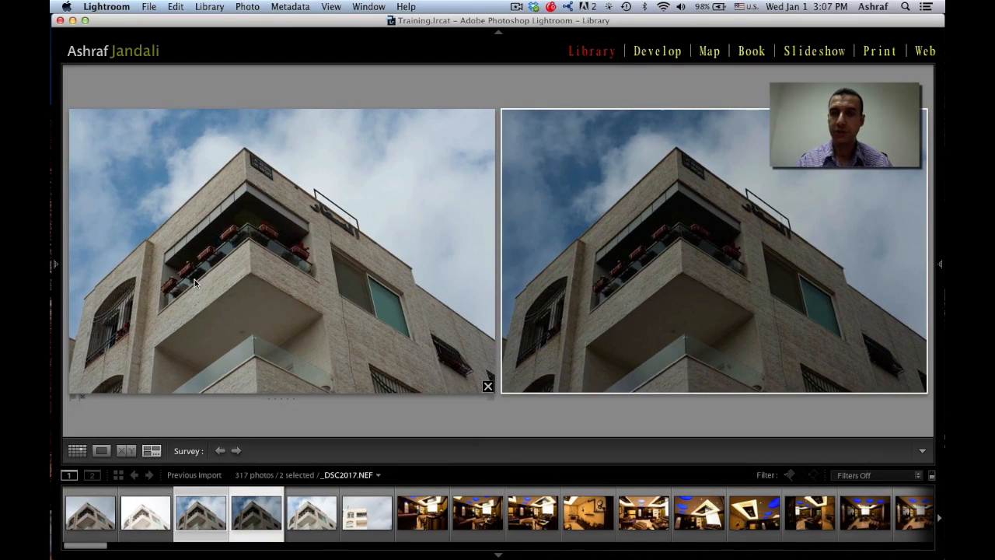
key("slash")
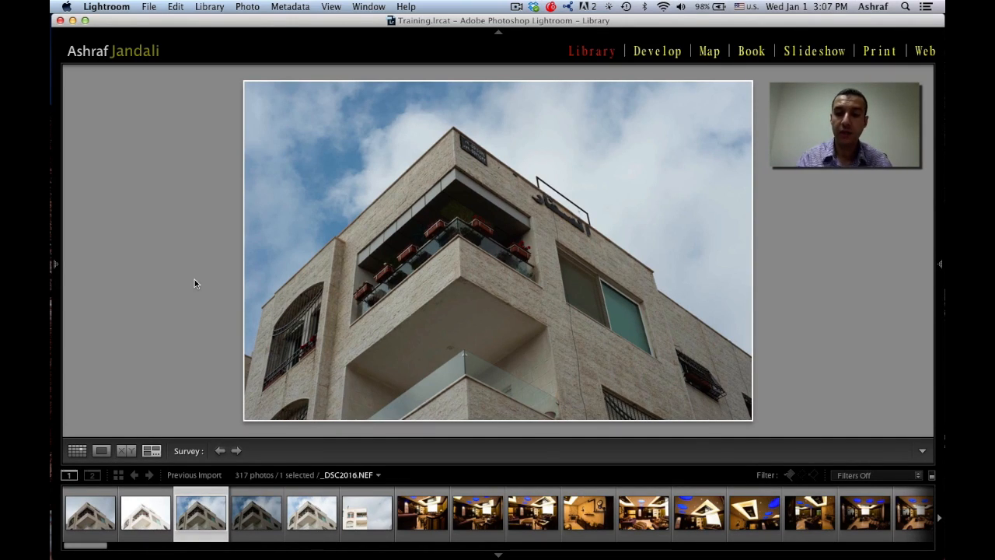
Flag _DSC2016.NEF as a pick, rate it one star, and return to the thumbnail grid.
key("p")
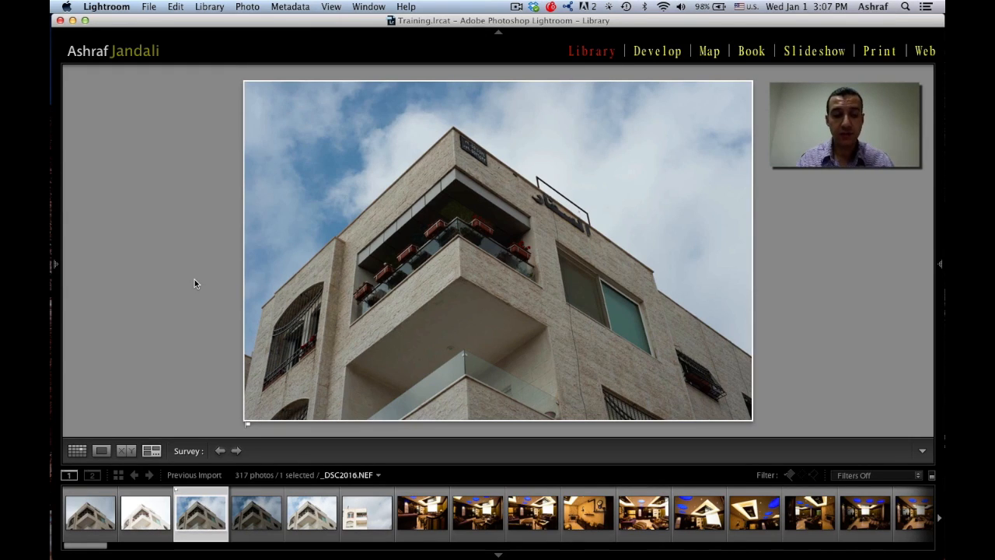
key("1")
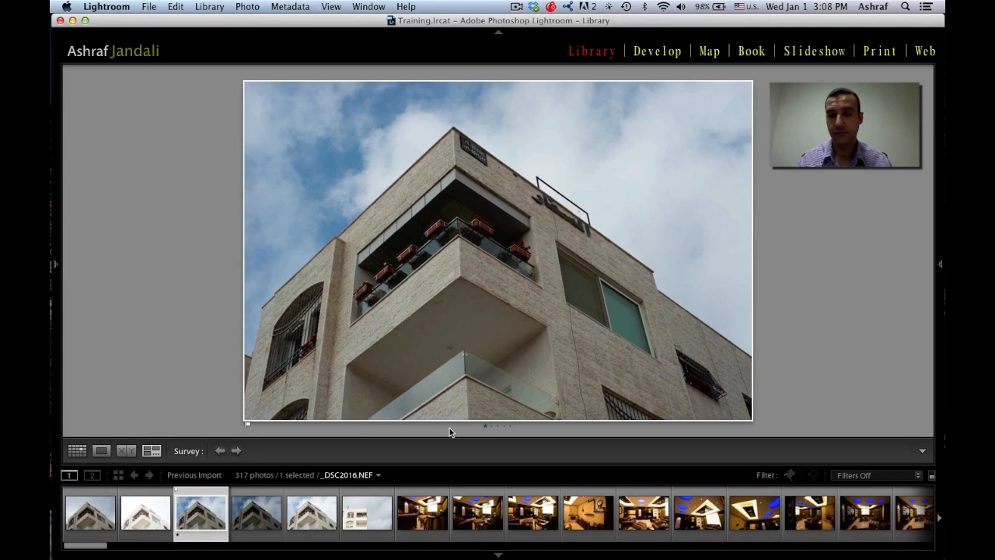
key("1")
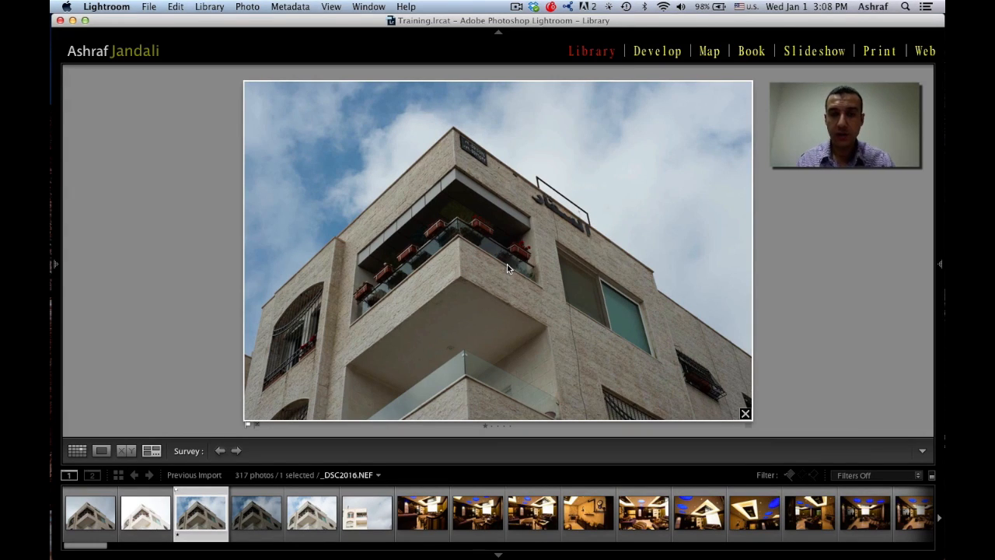
key("g")
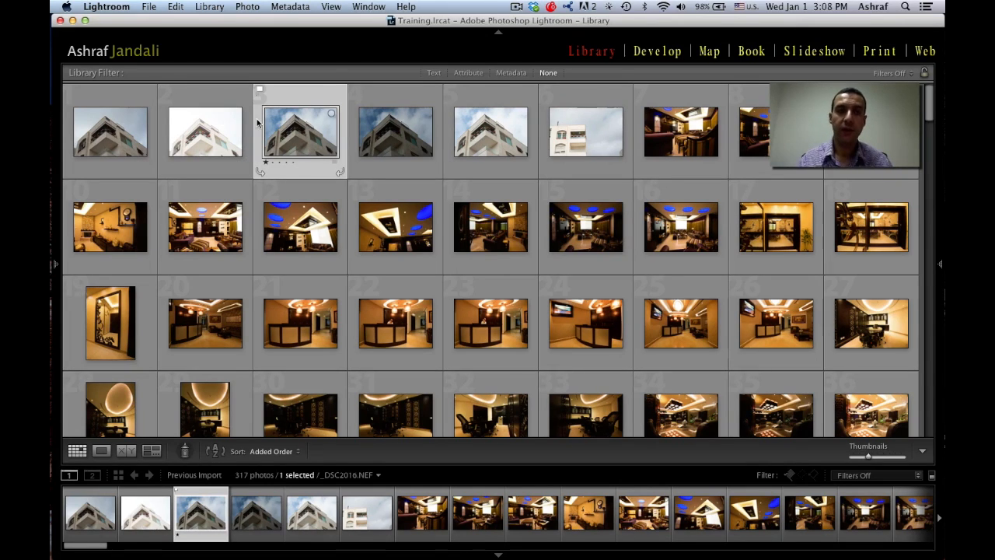
left_click(266, 162)
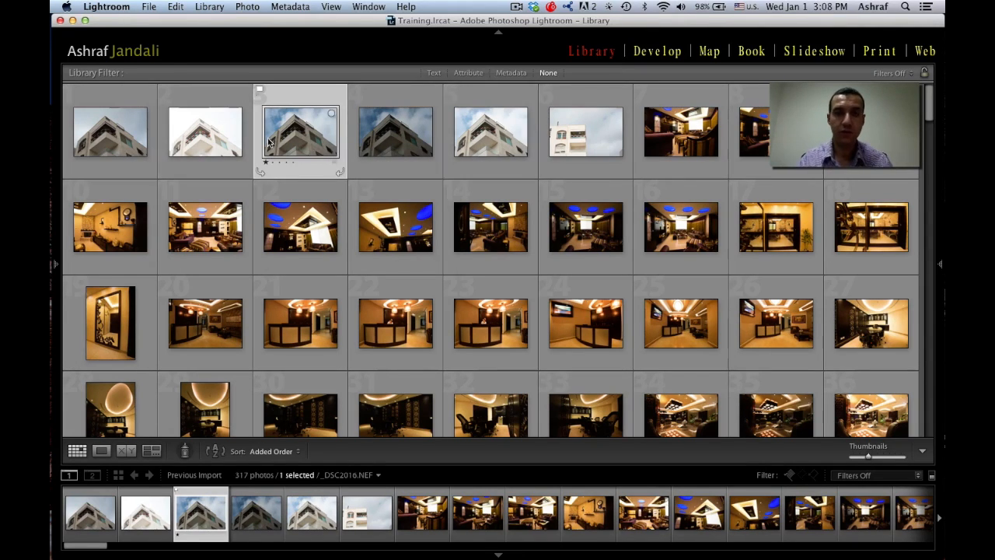
Select the eight living-room photos from _DSC2021.NEF to the dark doorway shot and show them in Survey view.
left_click(682, 145)
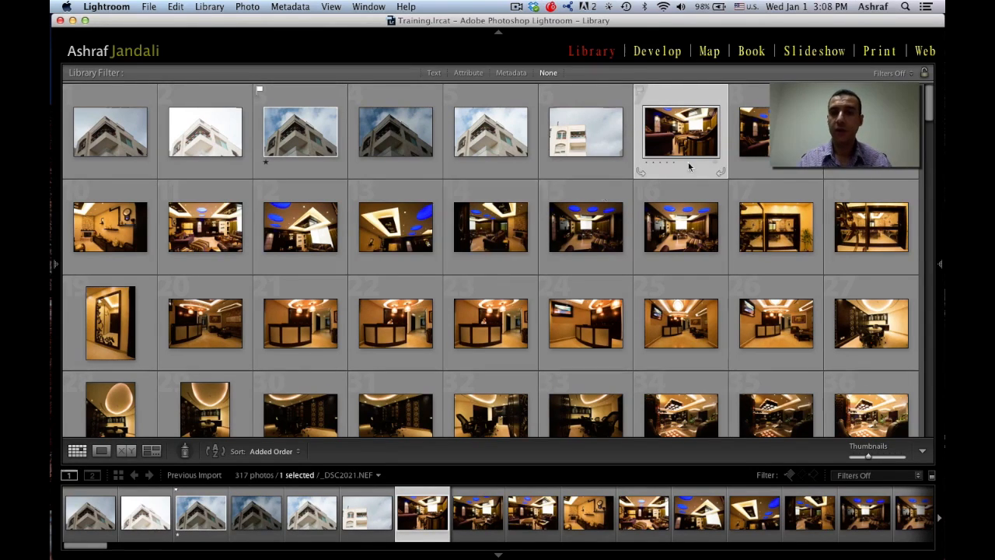
left_click(484, 235, "shift")
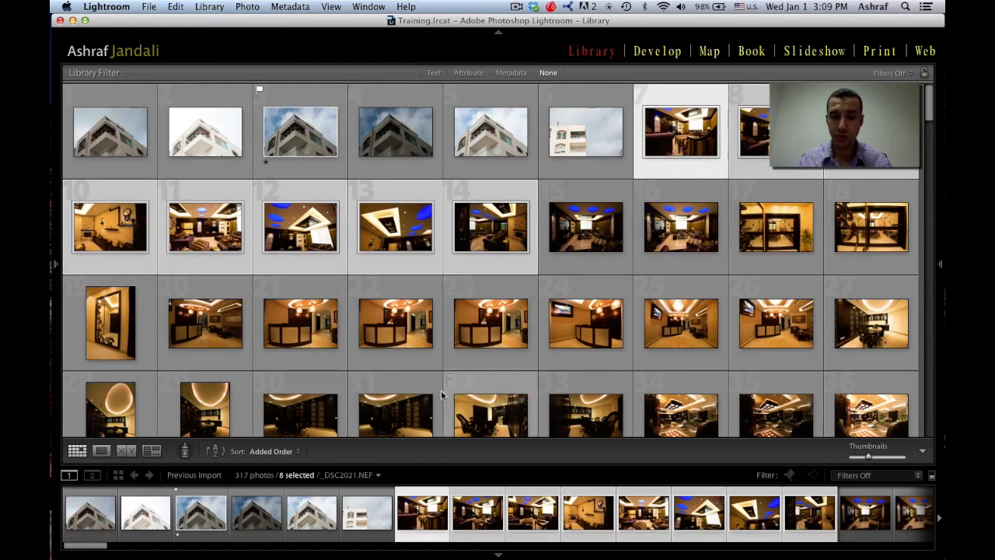
key("n")
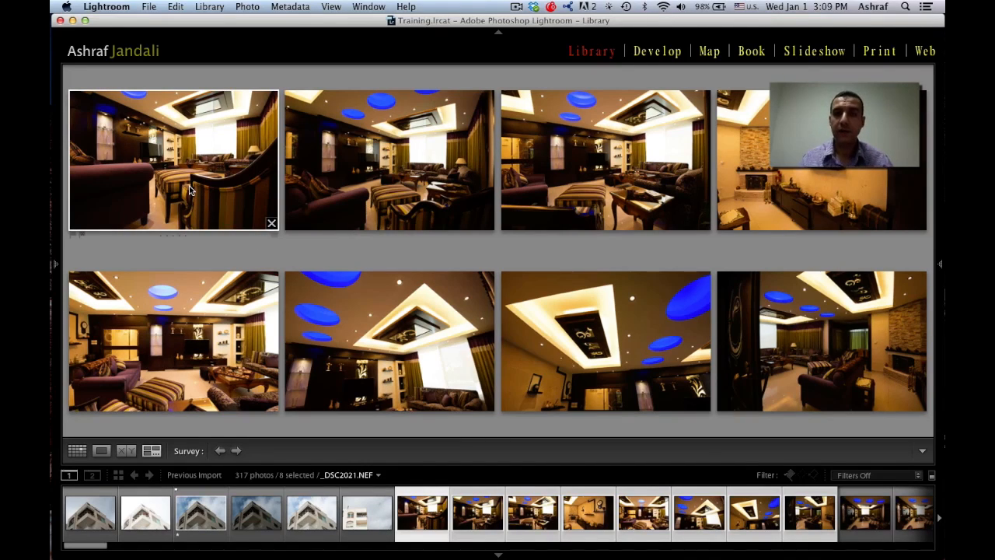
Compare the first living-room photos in the survey and remove _DSC2021.NEF from it.
key("Right")
key("Left")
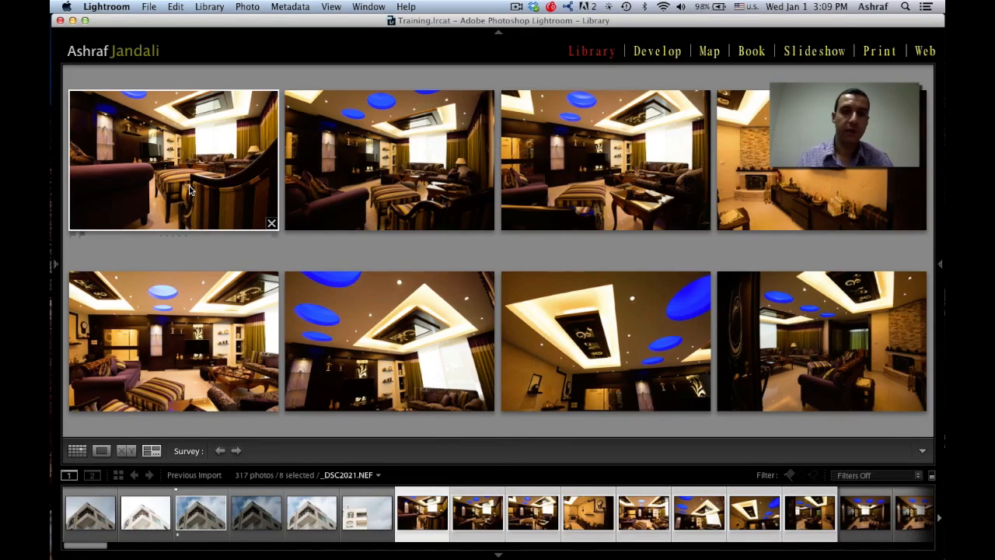
key("slash")
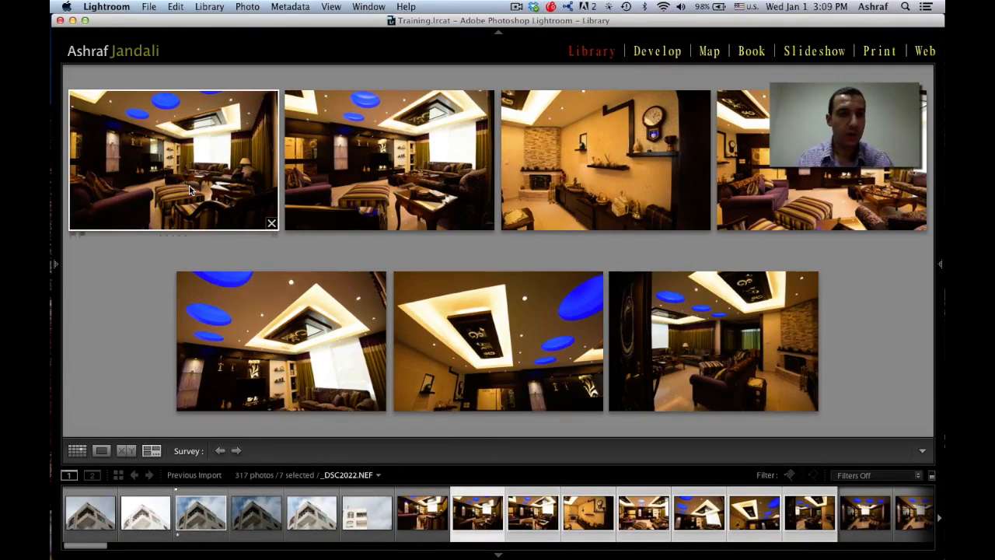
key("Right")
key("Left")
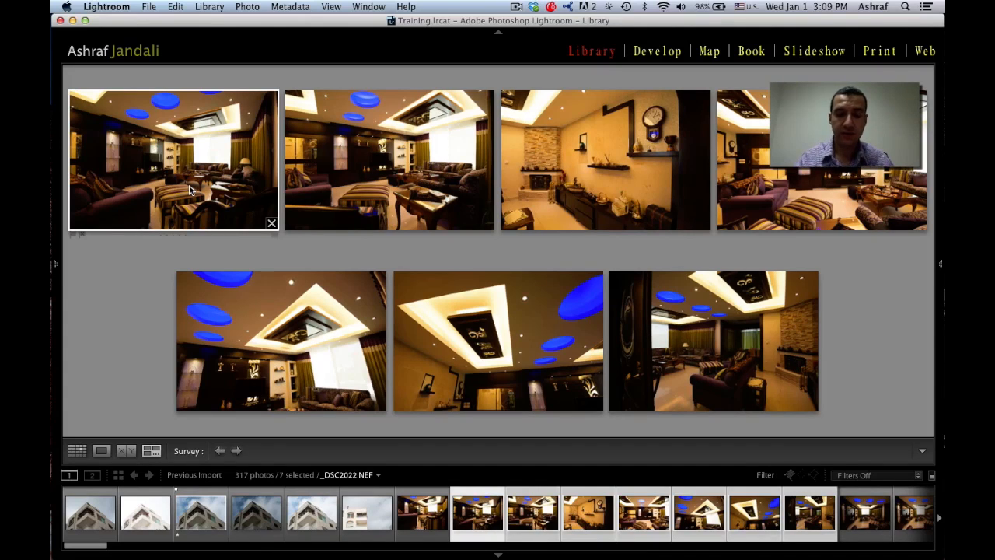
Open _DSC2022.NEF in Loupe view and zoom in on the candlesticks on the wall shelf.
double_click(189, 190)
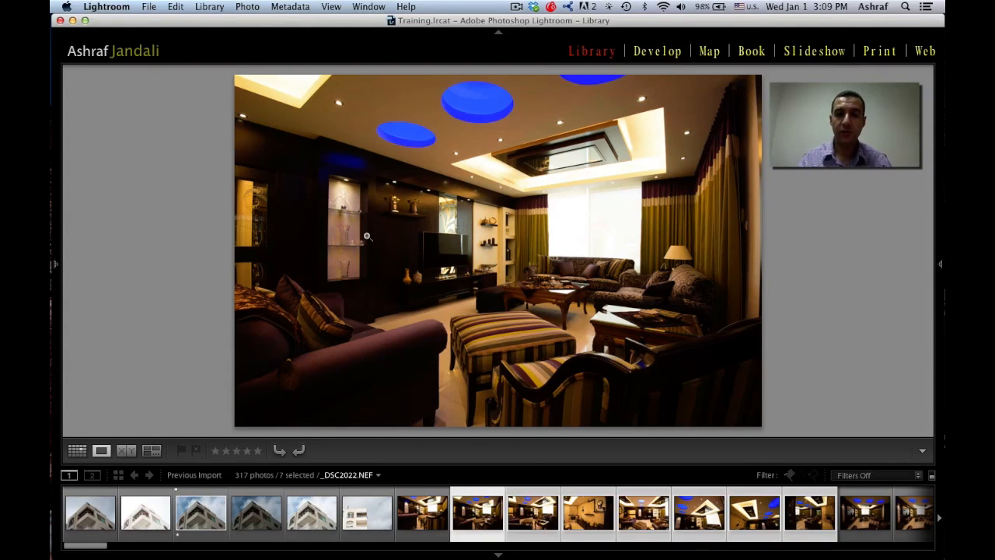
key("space")
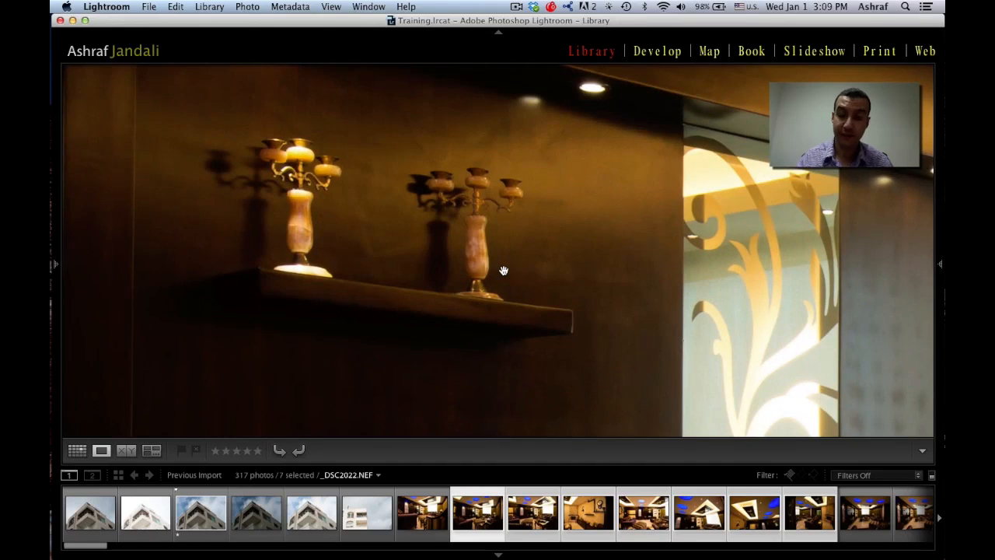
Inspect the shelf candlesticks in the zoomed _DSC2022.NEF, zoom back out and return to Survey view.
scroll(504, 271, "down", 5)
scroll(504, 271, "up", 4)
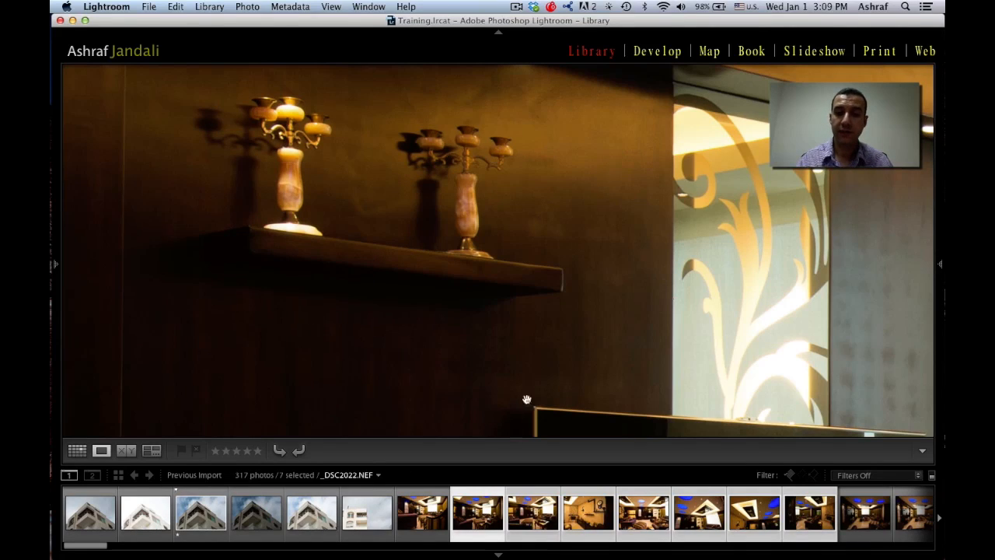
left_click(499, 307)
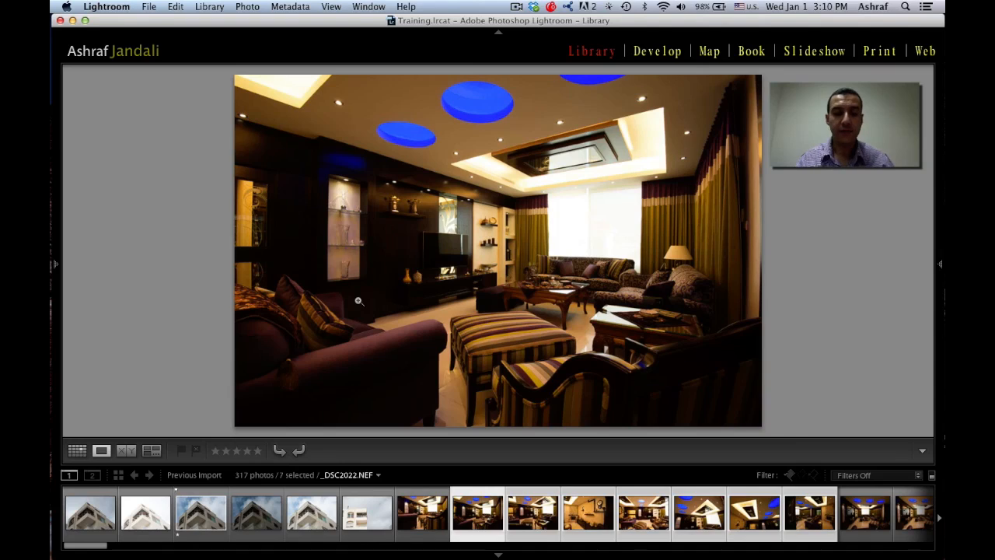
key("n")
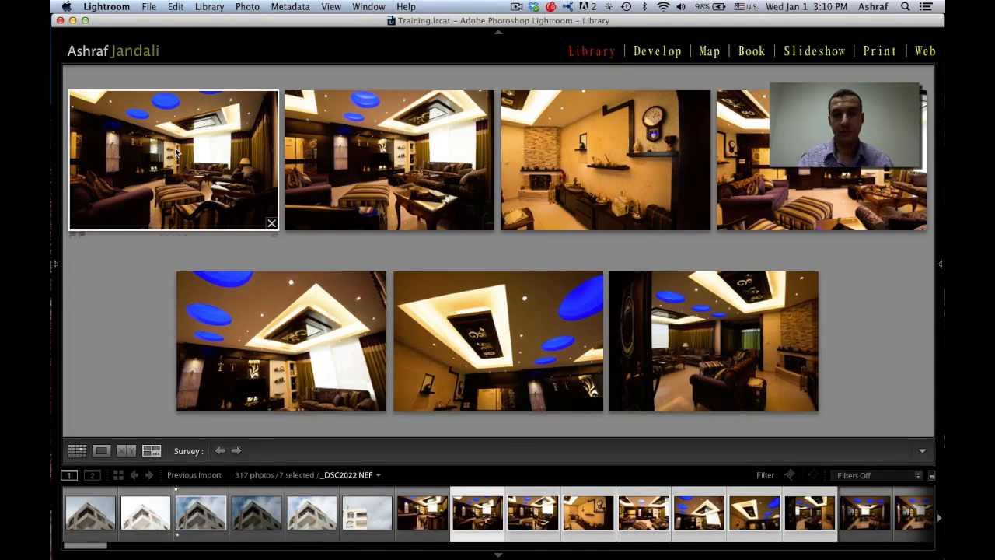
Compare the neighbouring living-room photos in the survey and remove _DSC2023.NEF from it.
key("Right")
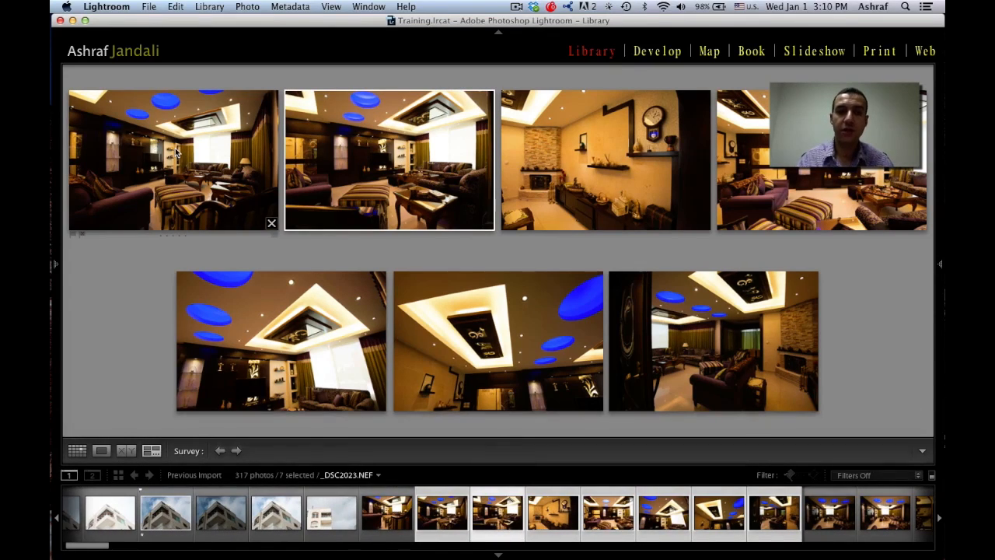
key("Right")
key("Left")
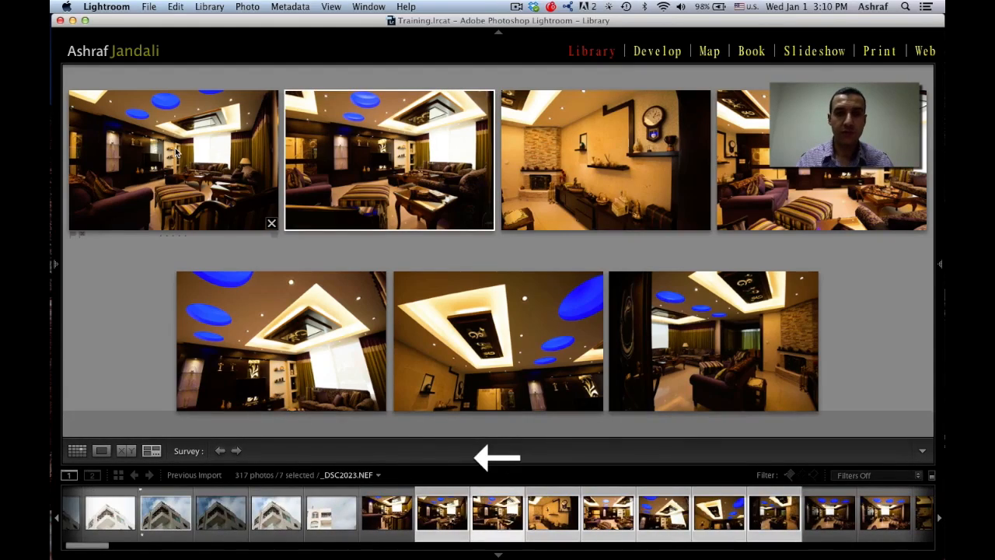
key("slash")
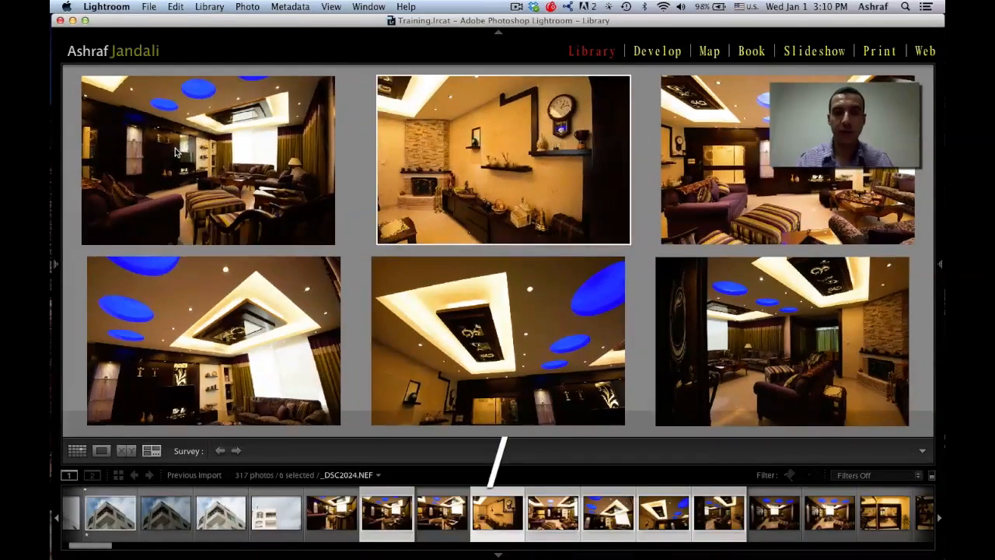
Compare the remaining survey photos and remove the tilted ceiling shot _DSC2027.NEF from the survey.
key("Right")
key("Left")
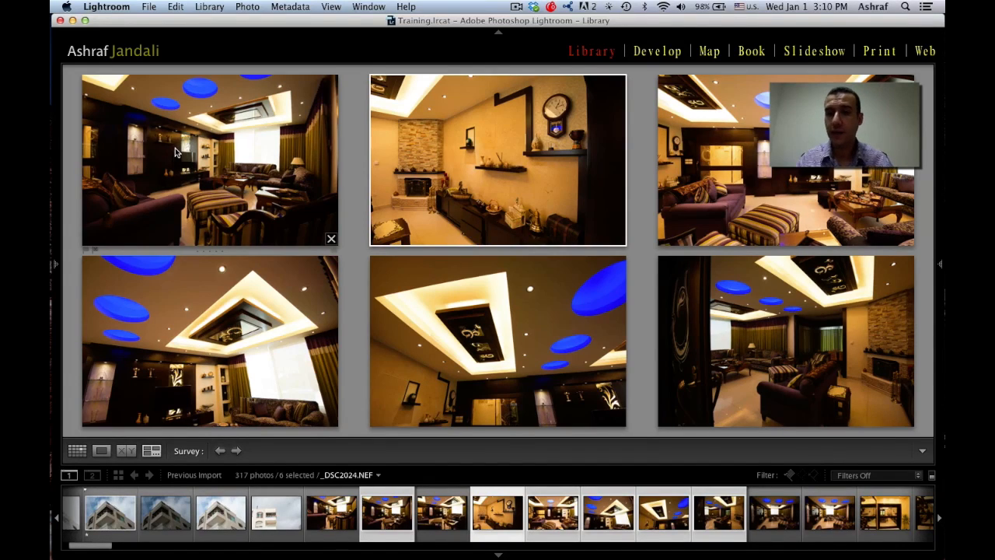
key("Right")
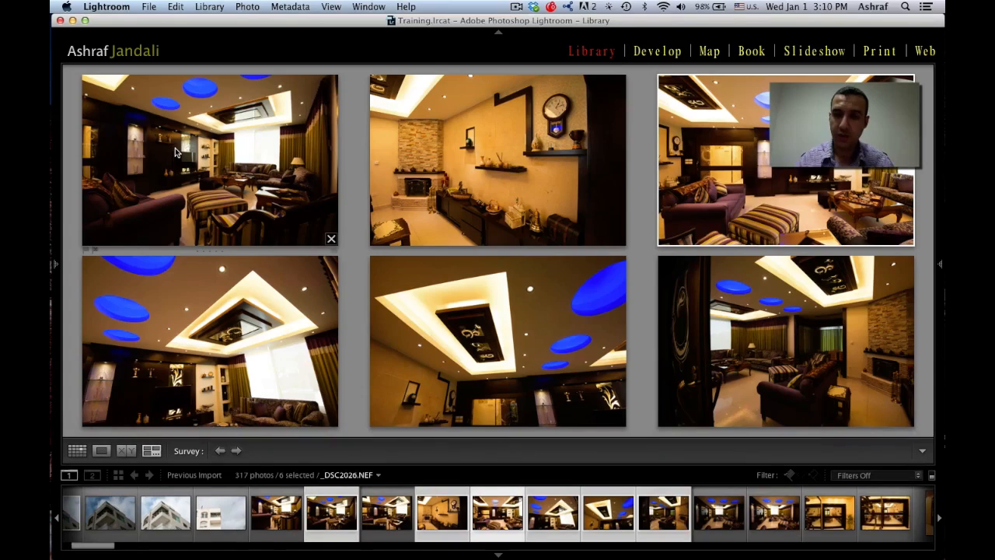
key("Left")
key("Down")
key("Left")
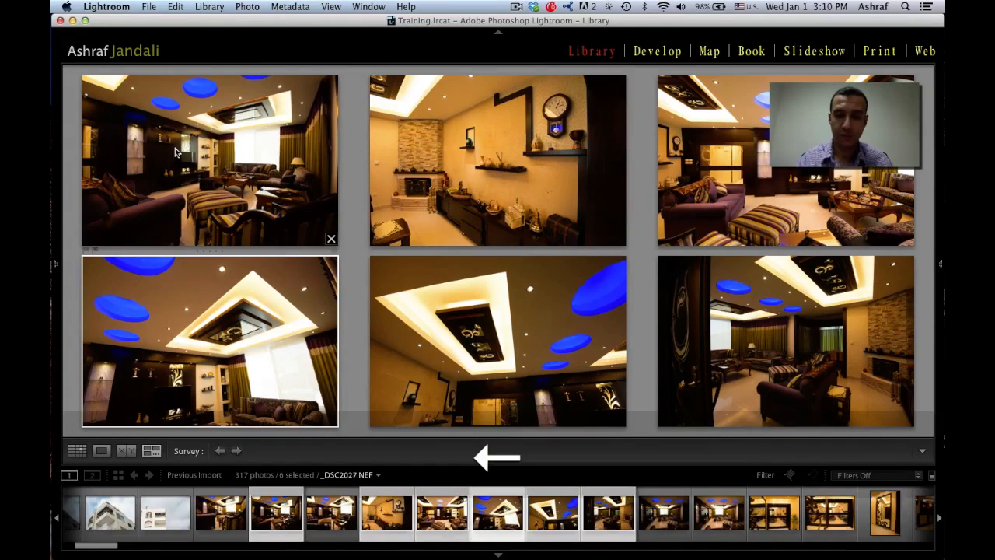
key("slash")
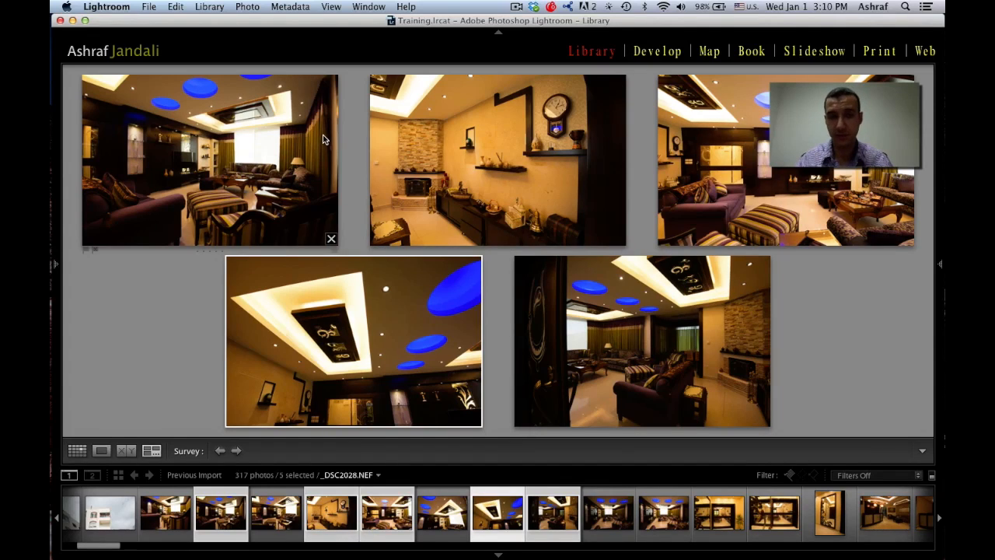
Flag _DSC2022.NEF as a pick in the survey and rate it two stars.
left_click(292, 184)
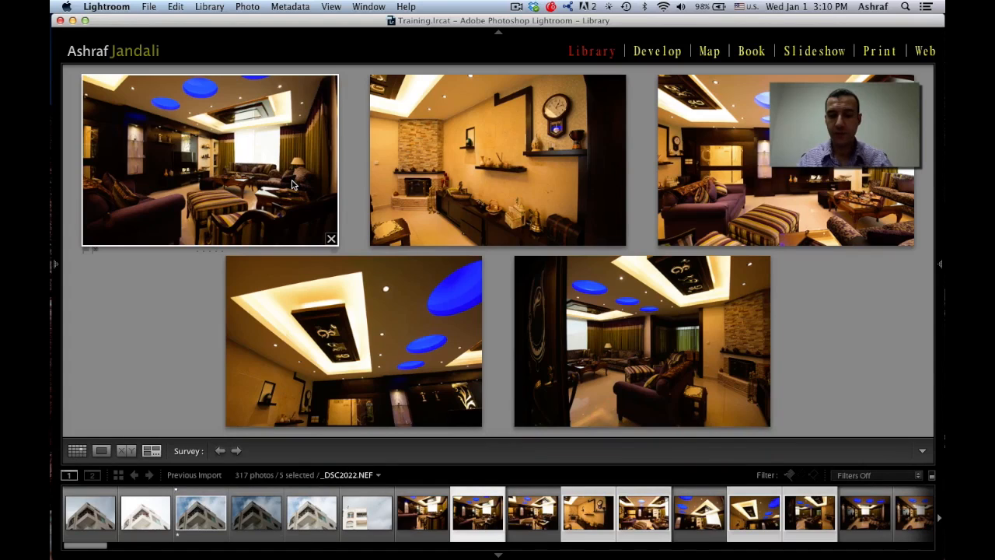
key("p")
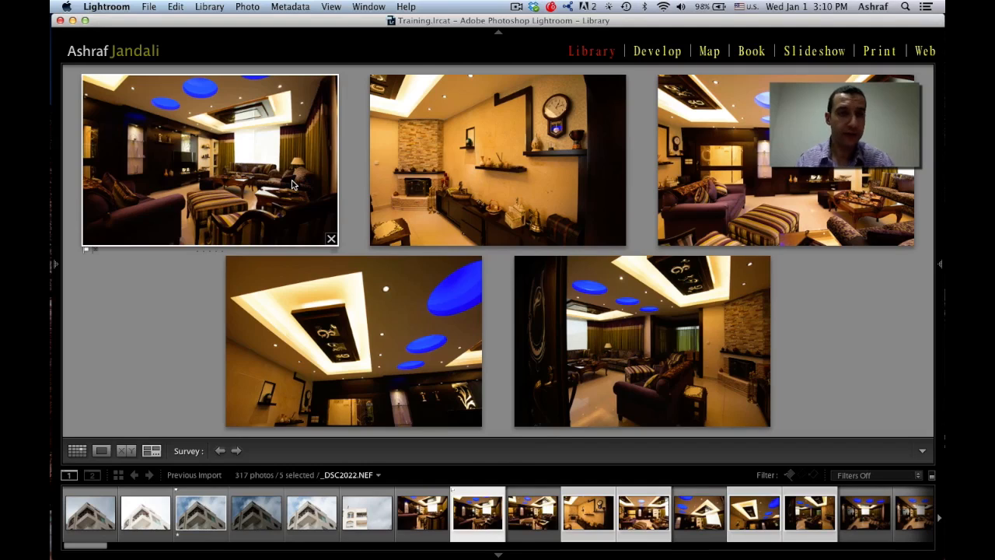
key("2")
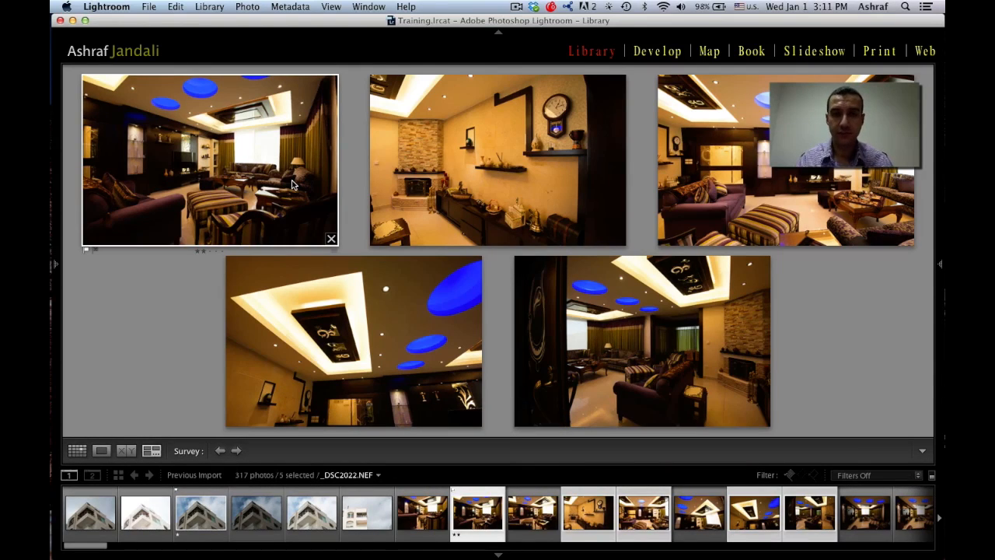
Flag _DSC2024.NEF and _DSC2026.NEF as picks and rate each of them one star.
key("Right")
key("p")
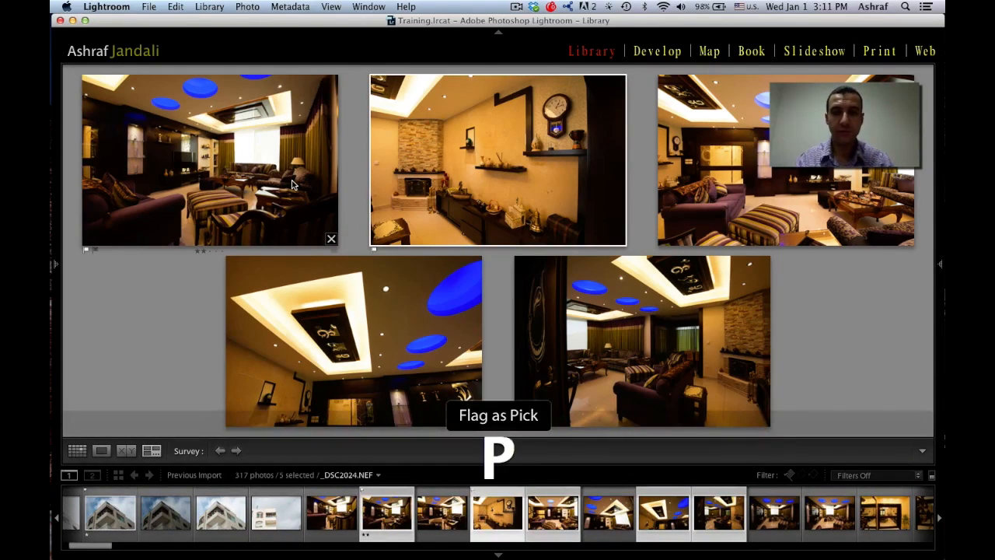
key("1")
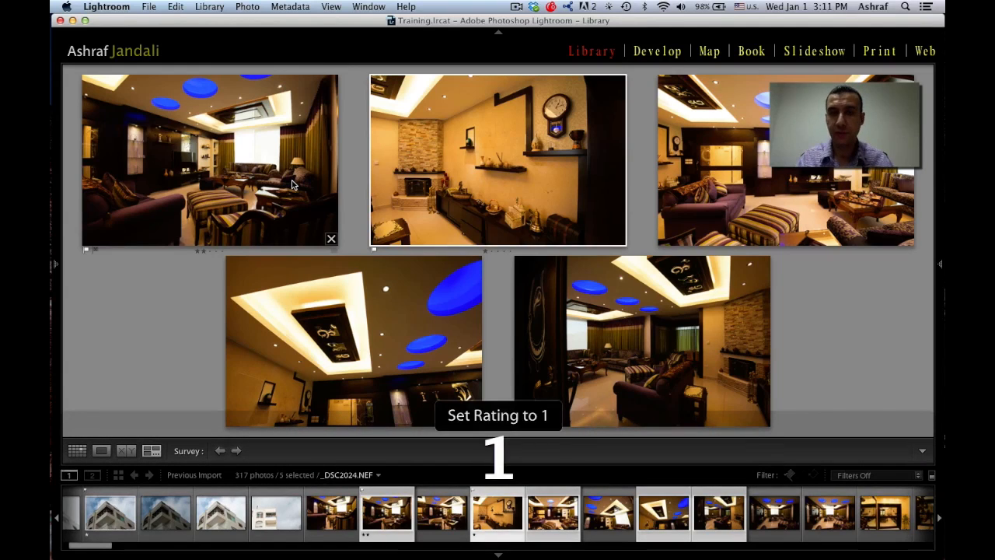
key("Right")
key("p")
key("1")
Flag _DSC2029.NEF as a pick with three stars and _DSC2028.NEF as a pick with one star.
key("Down")
key("p")
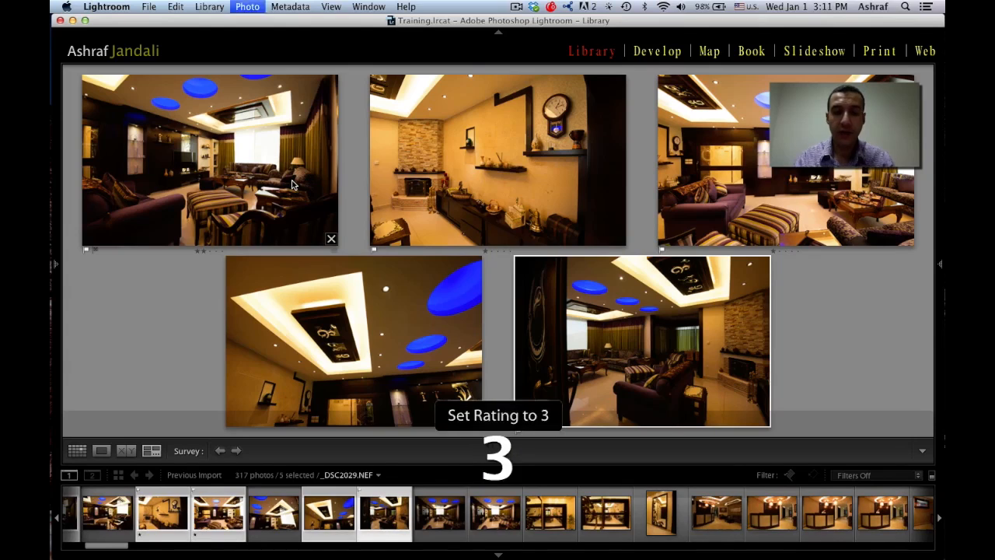
key("3")
key("Left")
key("p")
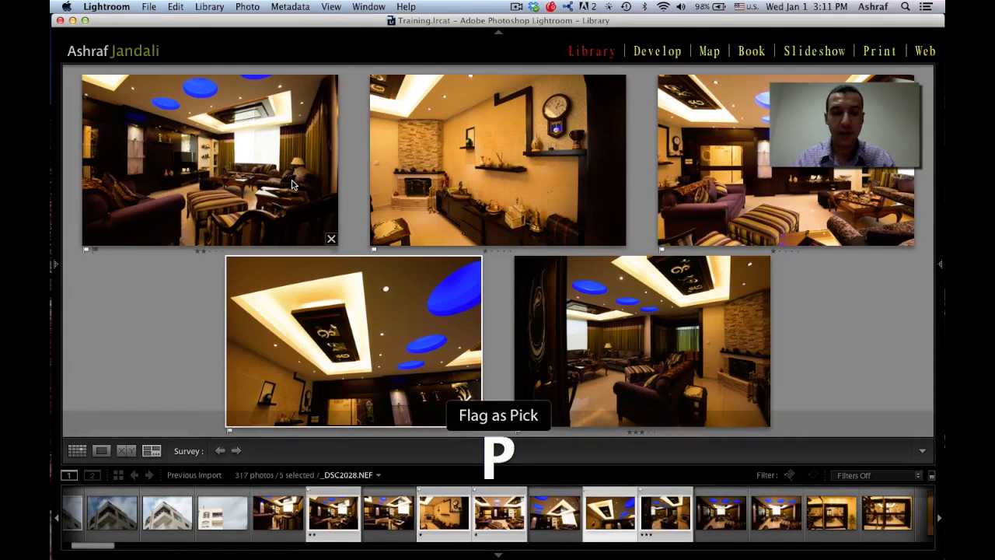
key("1")
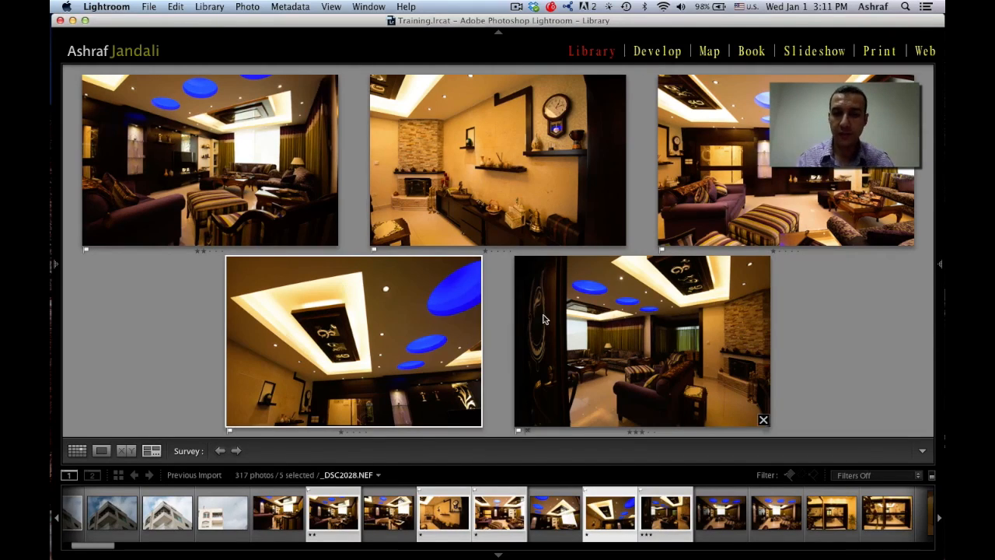
Clear the star rating of the dark doorway photo _DSC2029.NEF and rate it three stars again.
left_click(654, 352)
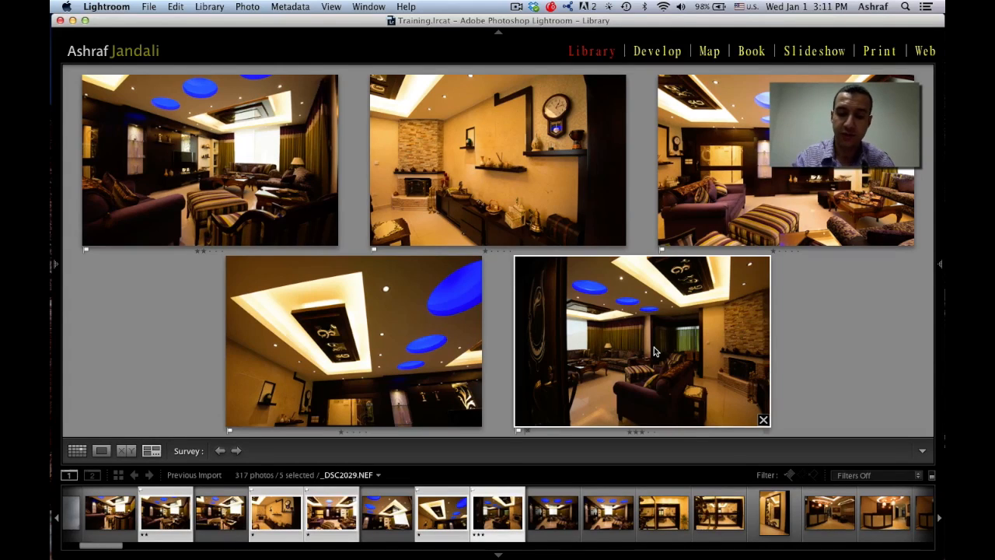
key("0")
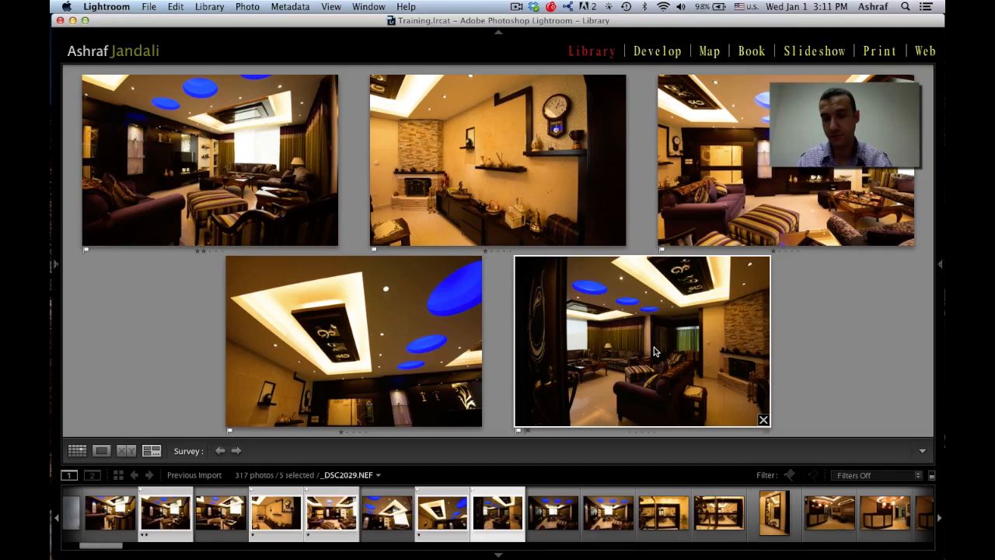
key("3")
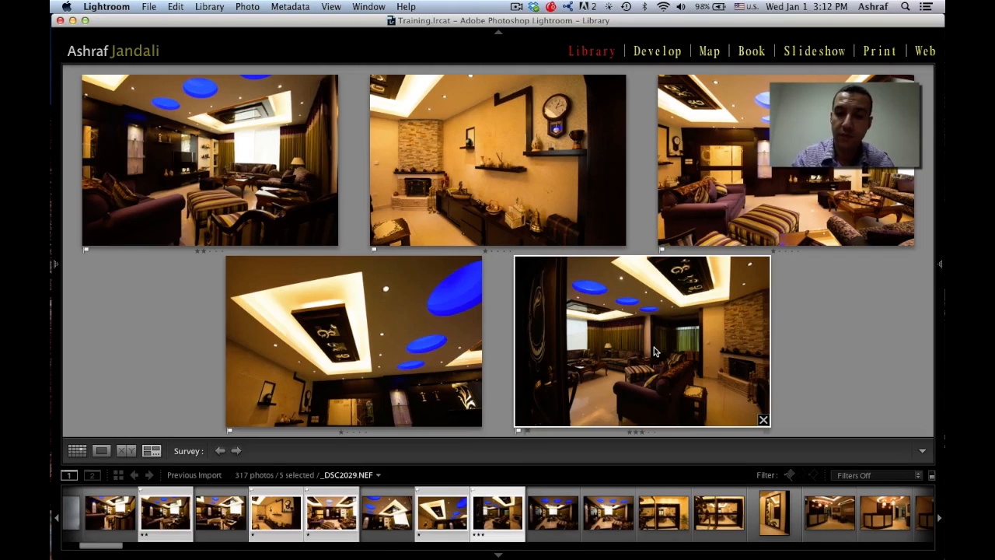
Try the red, yellow, green and blue color labels on _DSC2029.NEF and remove the label again.
key("6")
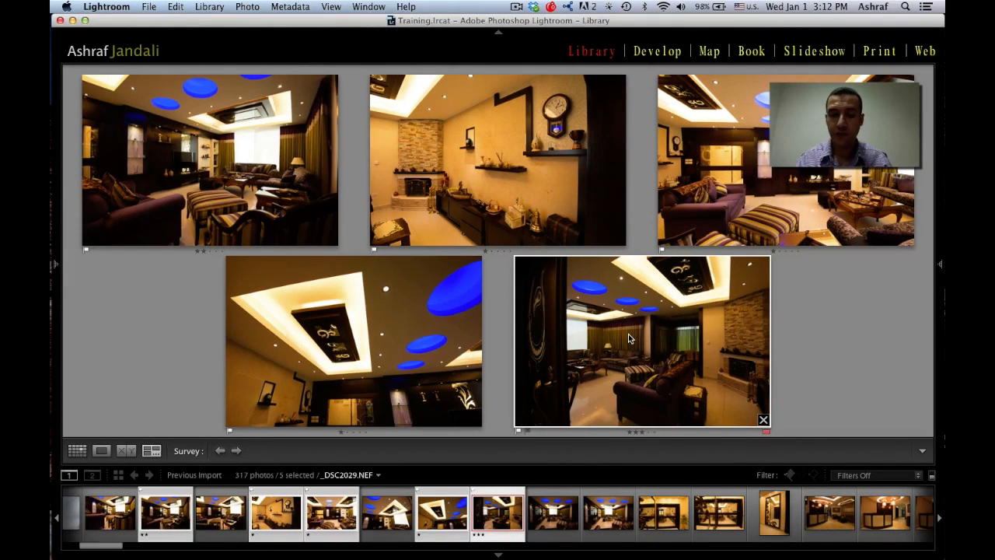
key("7")
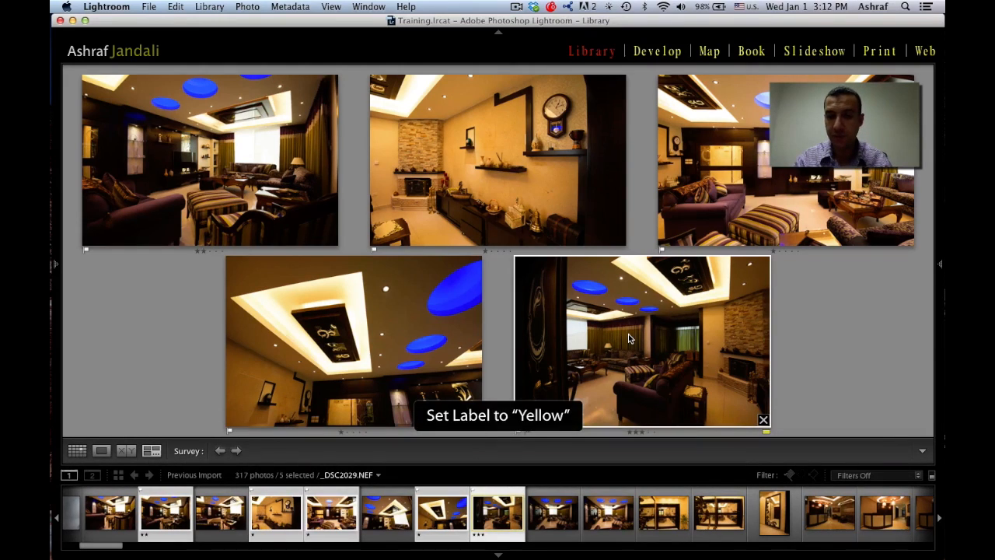
key("8")
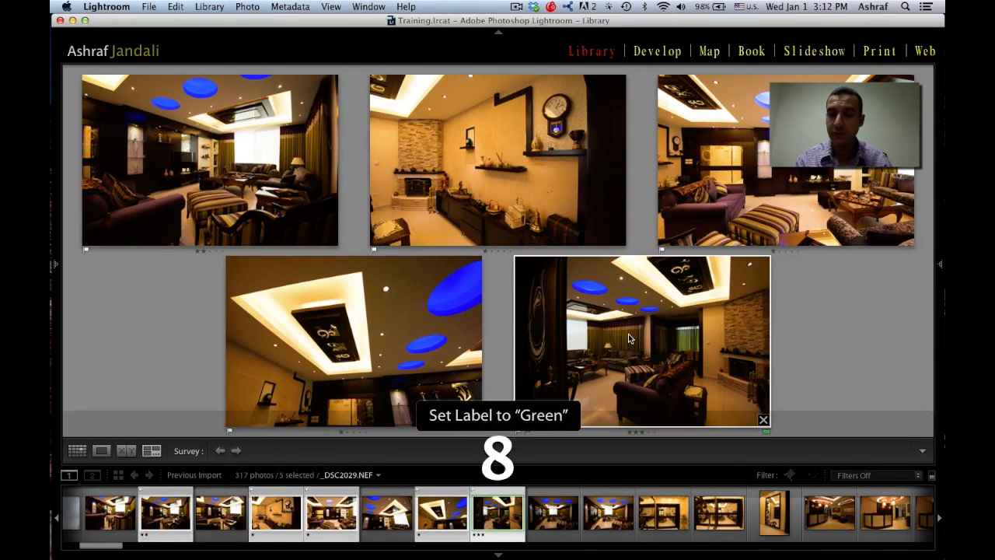
key("8")
key("9")
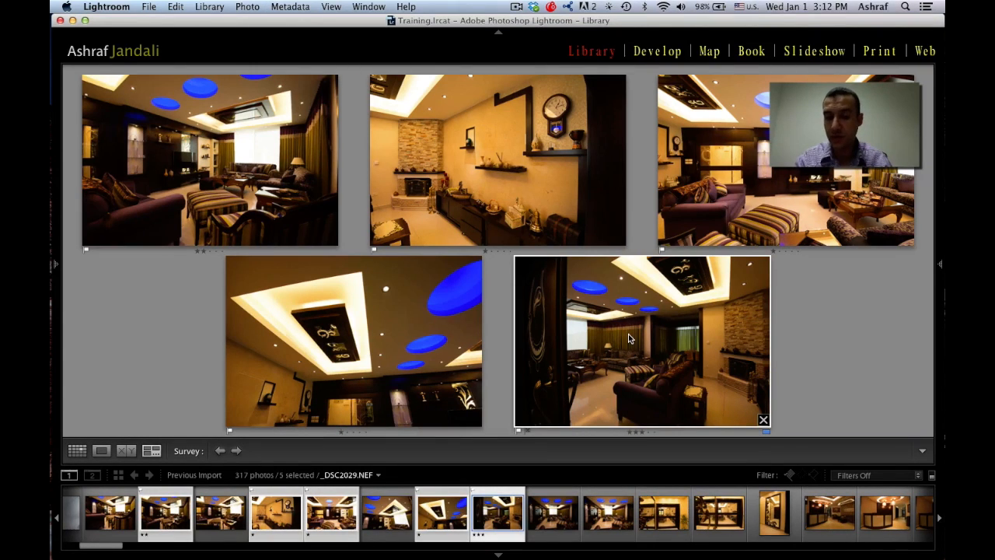
key("9")
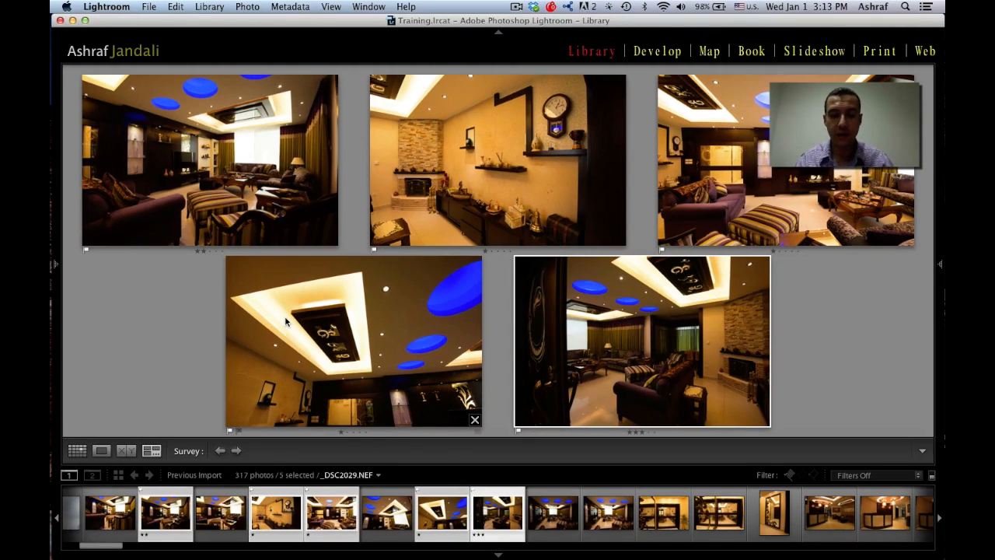
Return to the thumbnail grid, select only _DSC2030.NEF and look through the rest of the imported photos.
key("g")
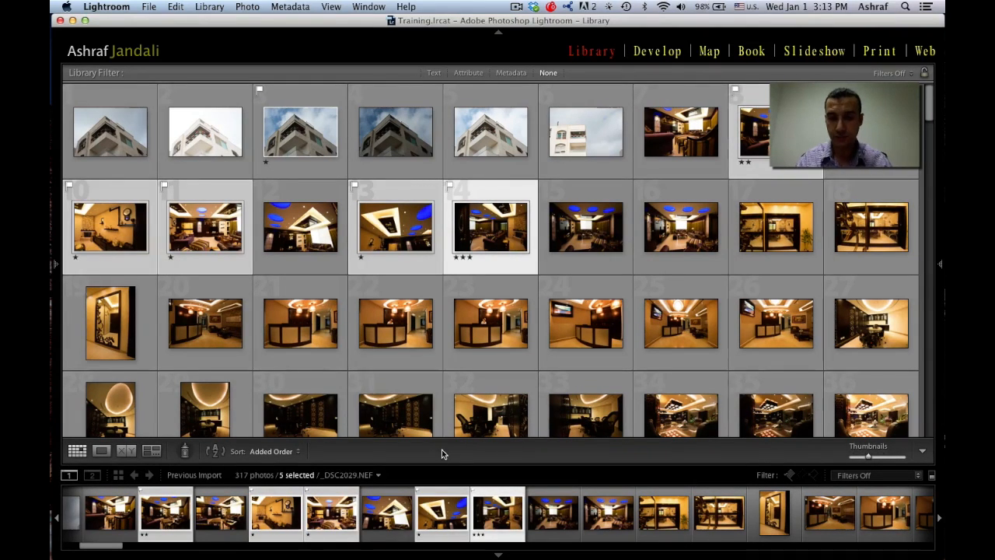
left_click(586, 226)
scroll(588, 225, "down", 2)
scroll(585, 221, "down", 2)
scroll(586, 222, "up", 2)
scroll(585, 221, "down", 5)
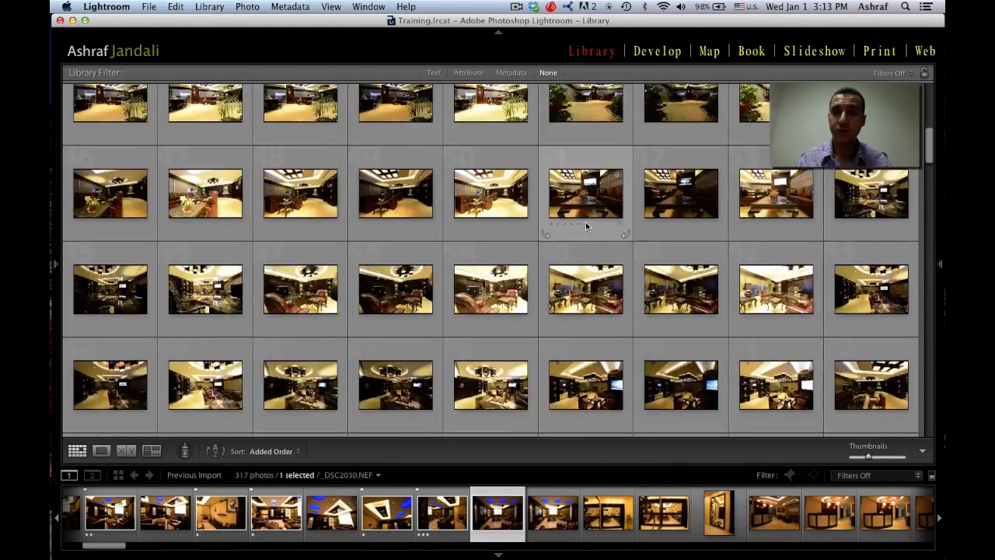
scroll(585, 226, "down", 4)
scroll(587, 226, "up", 10)
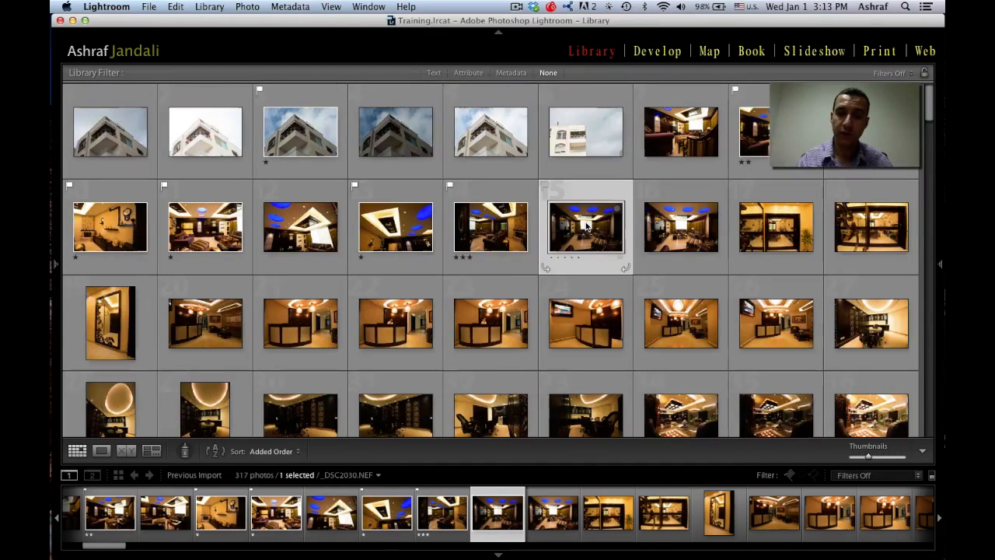